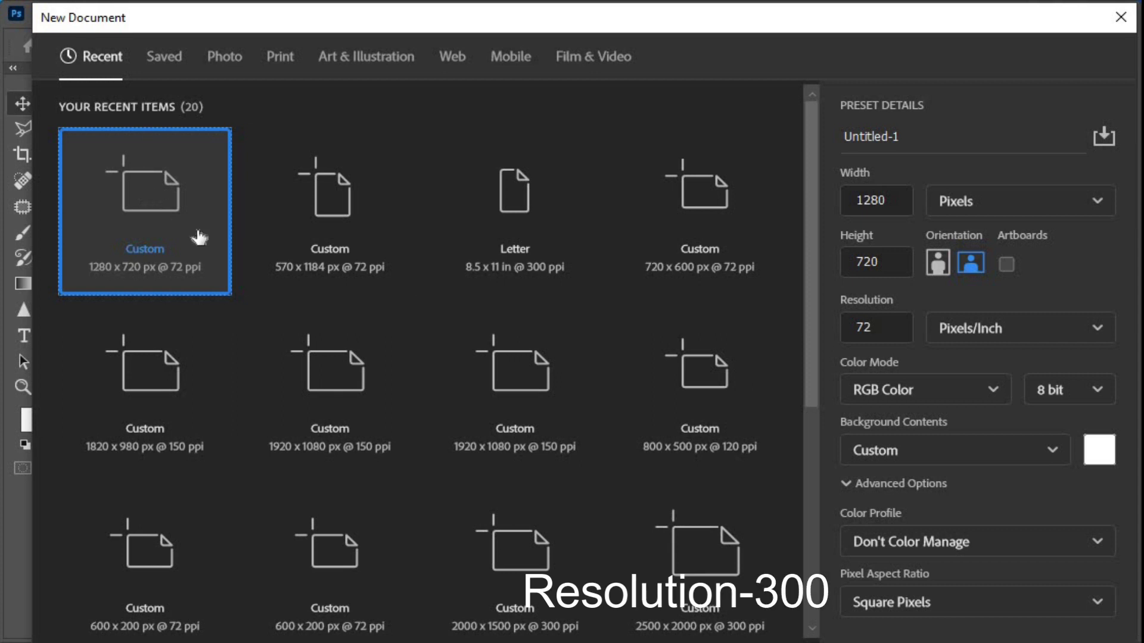
- Create a new 1280 x 720 px document with the resolution set to 300 pixels/inch
{"action": "left_click", "coordinate": [870, 325]}
{"action": "key", "text": "BackSpace"}
{"action": "key", "text": "BackSpace"}
{"action": "type", "text": "300"}
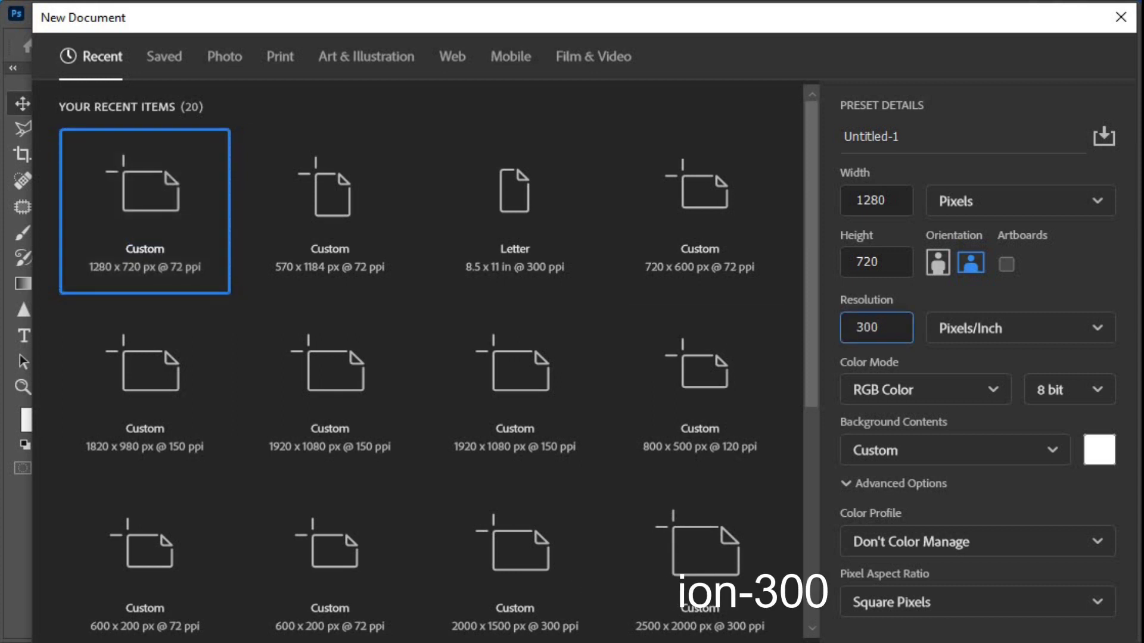
{"action": "key", "text": "Return"}
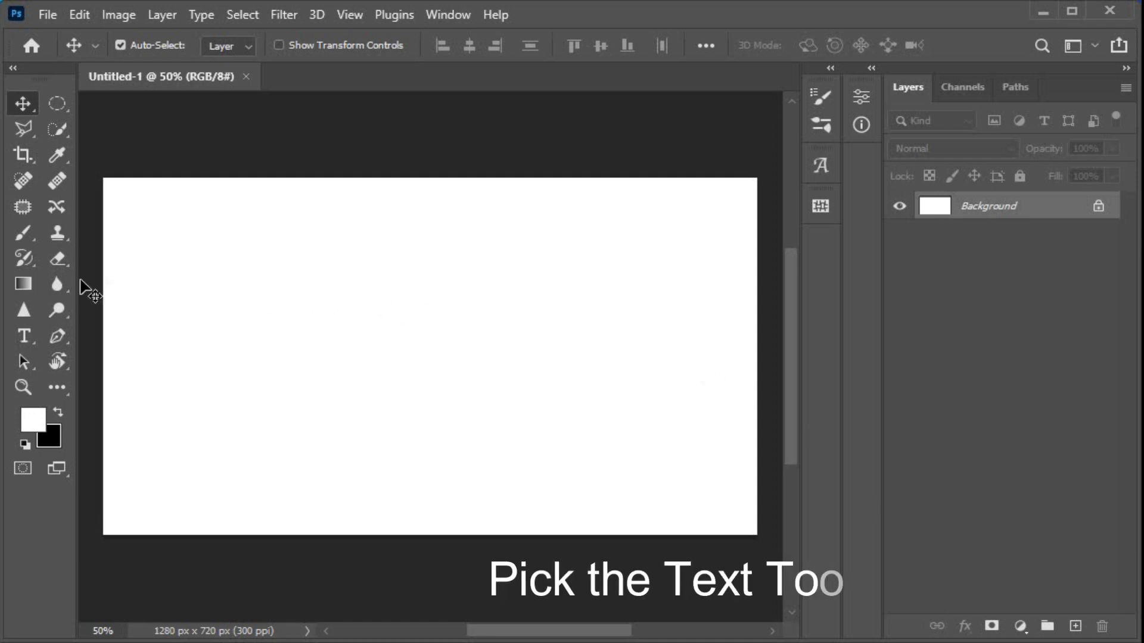
- Add a horizontal text layer reading EDIT on the canvas, with the text color set to near-black 060606
{"action": "left_click", "coordinate": [24, 338]}
{"action": "left_click", "coordinate": [127, 335]}
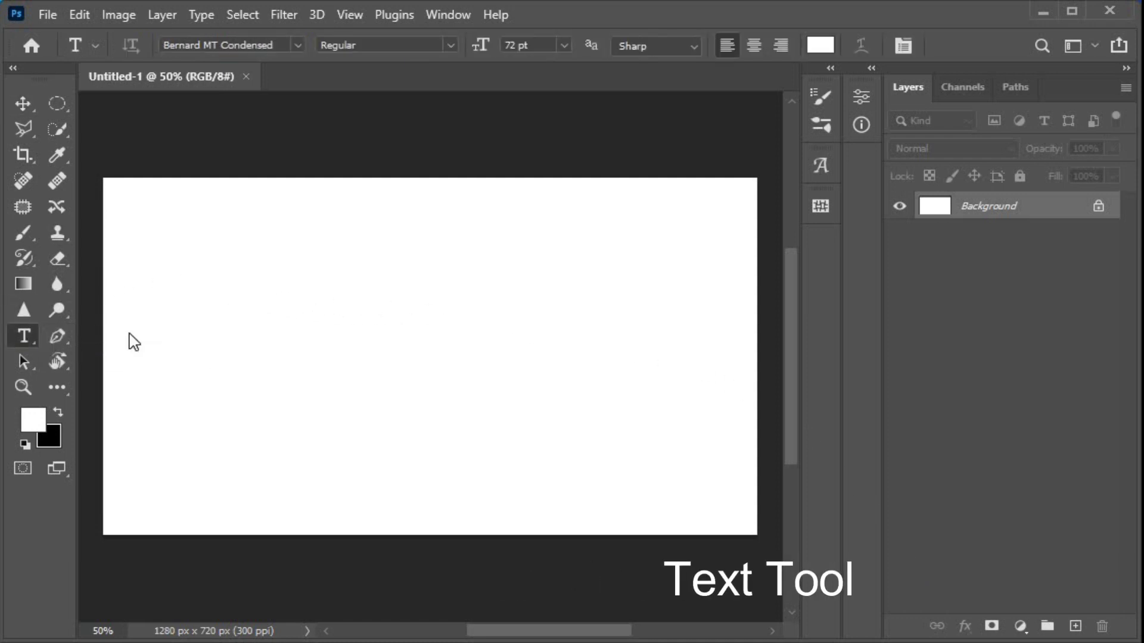
{"action": "left_click", "coordinate": [168, 336]}
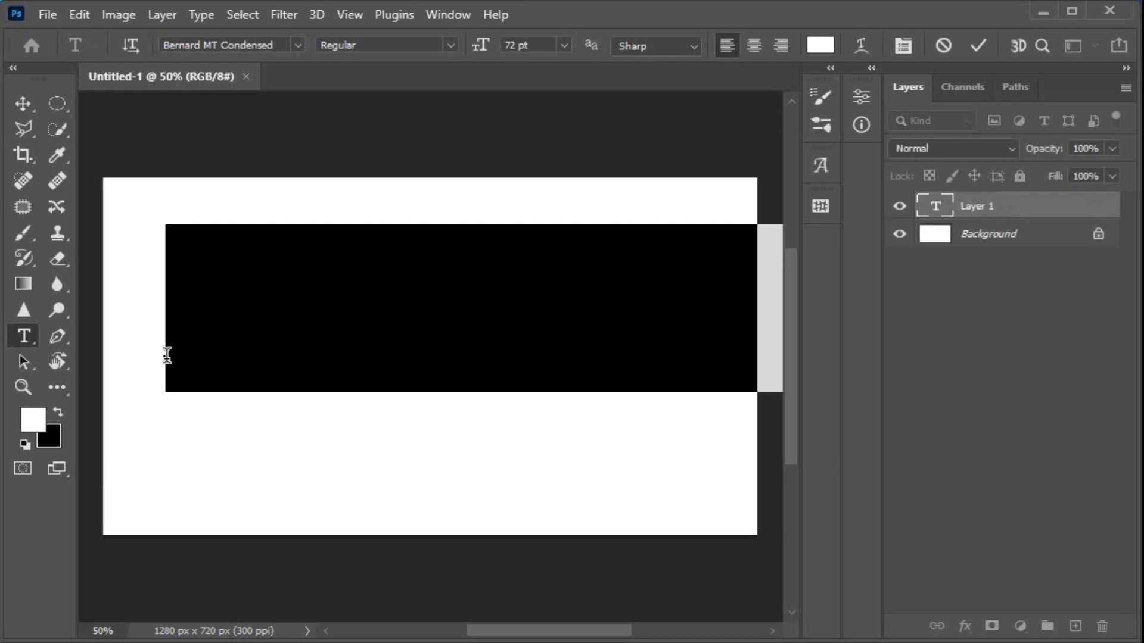
{"action": "left_click", "coordinate": [821, 45]}
{"action": "left_click", "coordinate": [610, 486]}
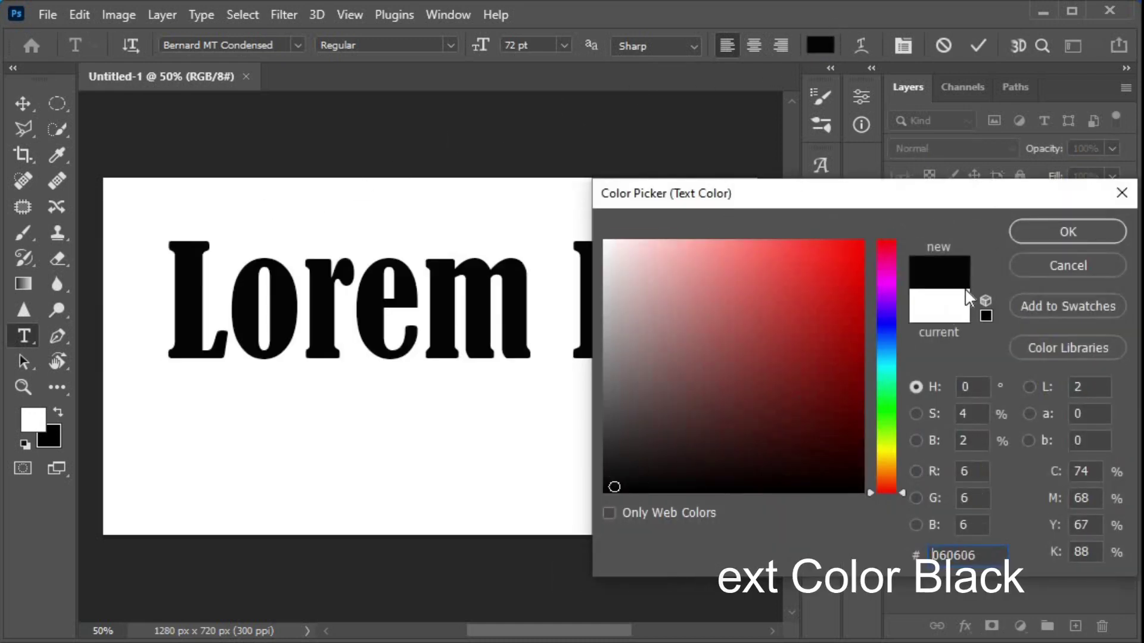
{"action": "left_click", "coordinate": [1030, 228]}
{"action": "key", "text": "BackSpace"}
{"action": "type", "text": "E"}
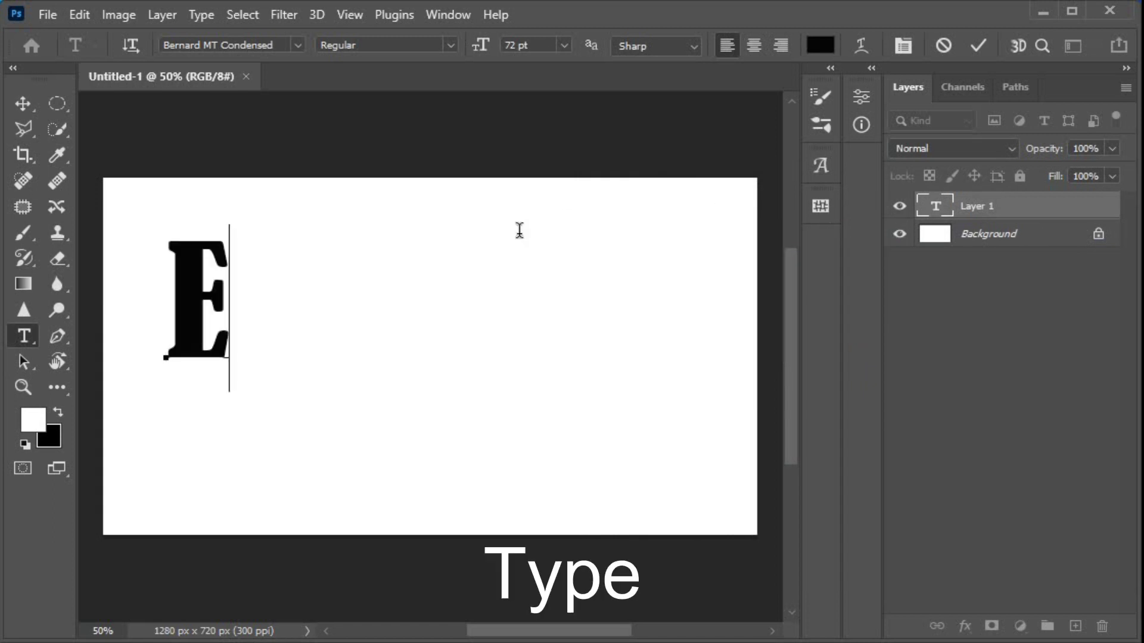
{"action": "type", "text": "D T"}
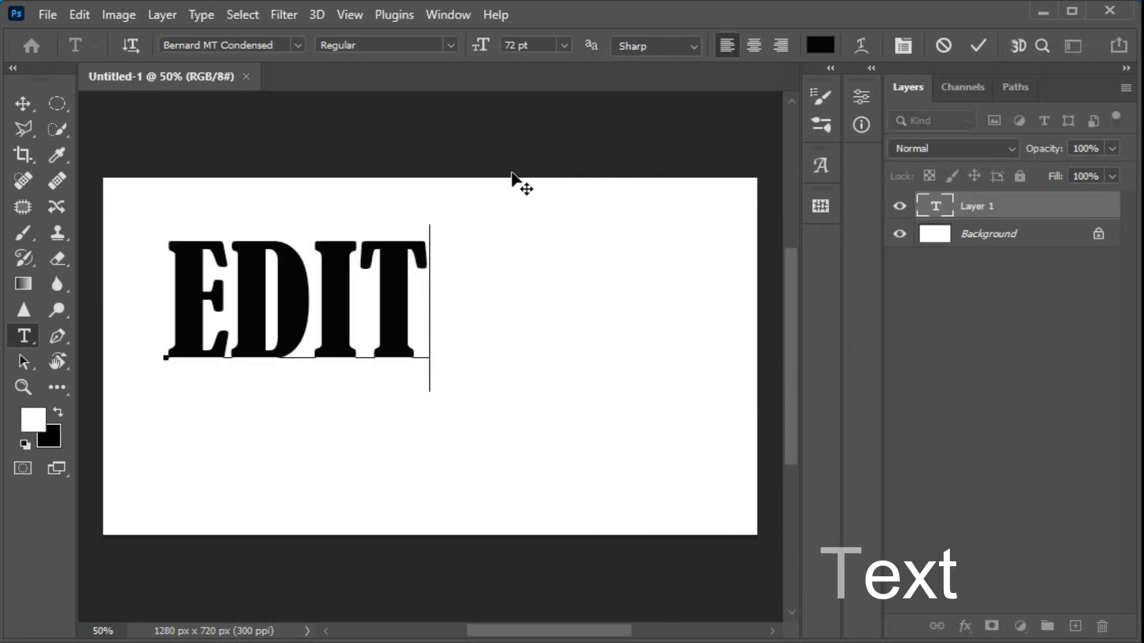
{"action": "left_click", "coordinate": [978, 45]}
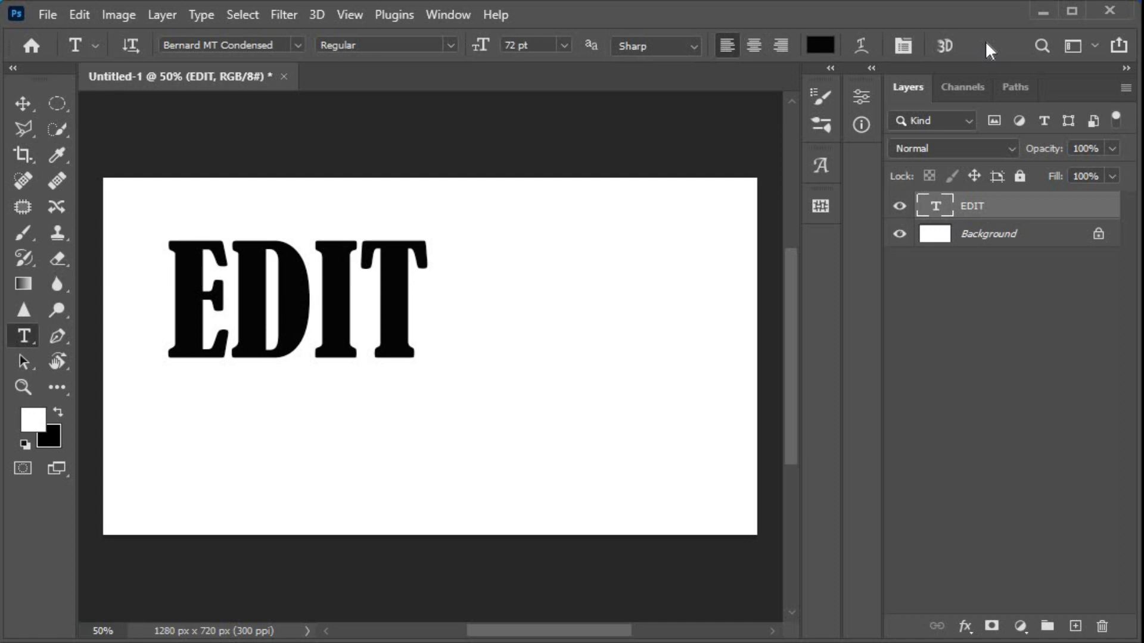
- Move the EDIT text toward the canvas center and scale it up proportionally to span most of the canvas
{"action": "left_click", "coordinate": [22, 104]}
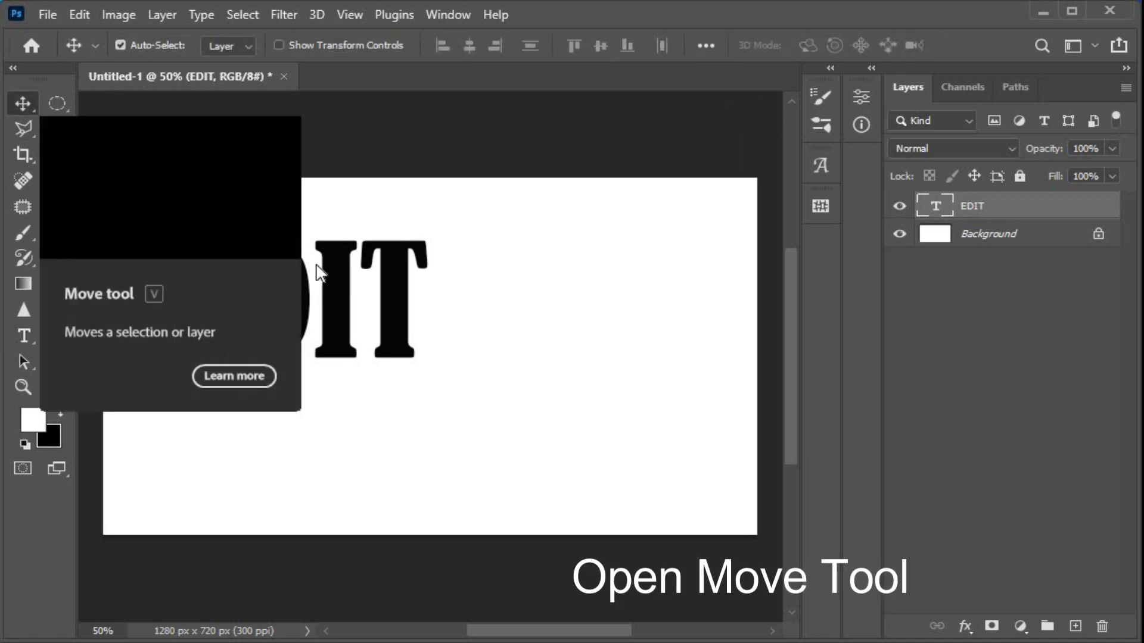
{"action": "left_click_drag", "start_coordinate": [343, 310], "coordinate": [455, 344]}
{"action": "key", "text": "ctrl+t"}
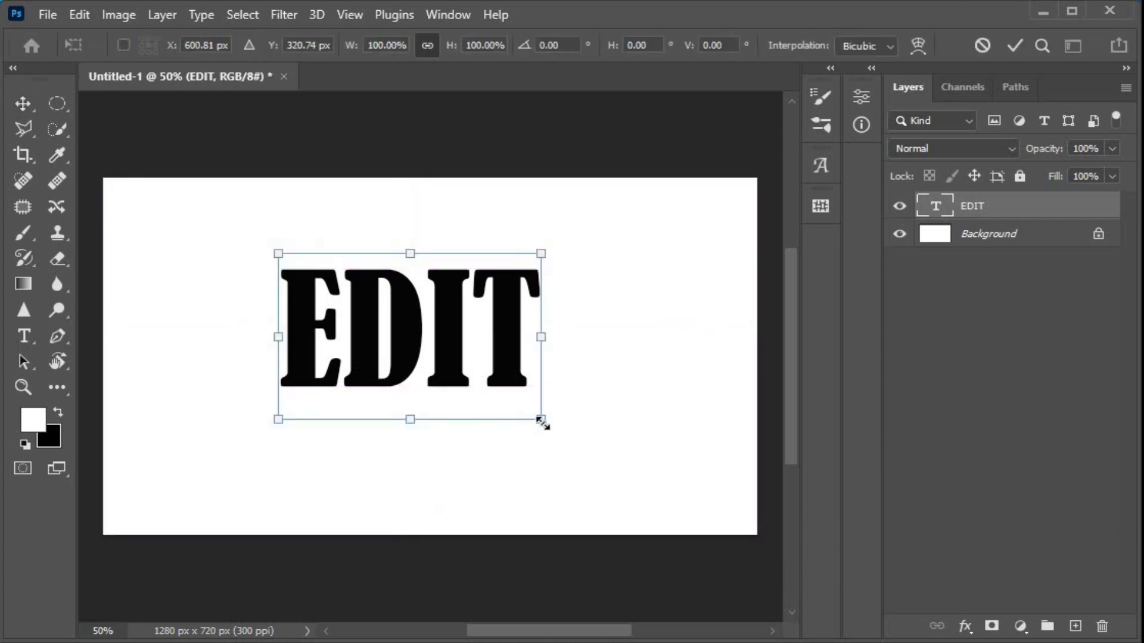
{"action": "left_click_drag", "start_coordinate": [541, 420], "coordinate": [672, 483]}
{"action": "left_click_drag", "start_coordinate": [493, 381], "coordinate": [502, 411]}
{"action": "left_click", "coordinate": [1014, 44]}
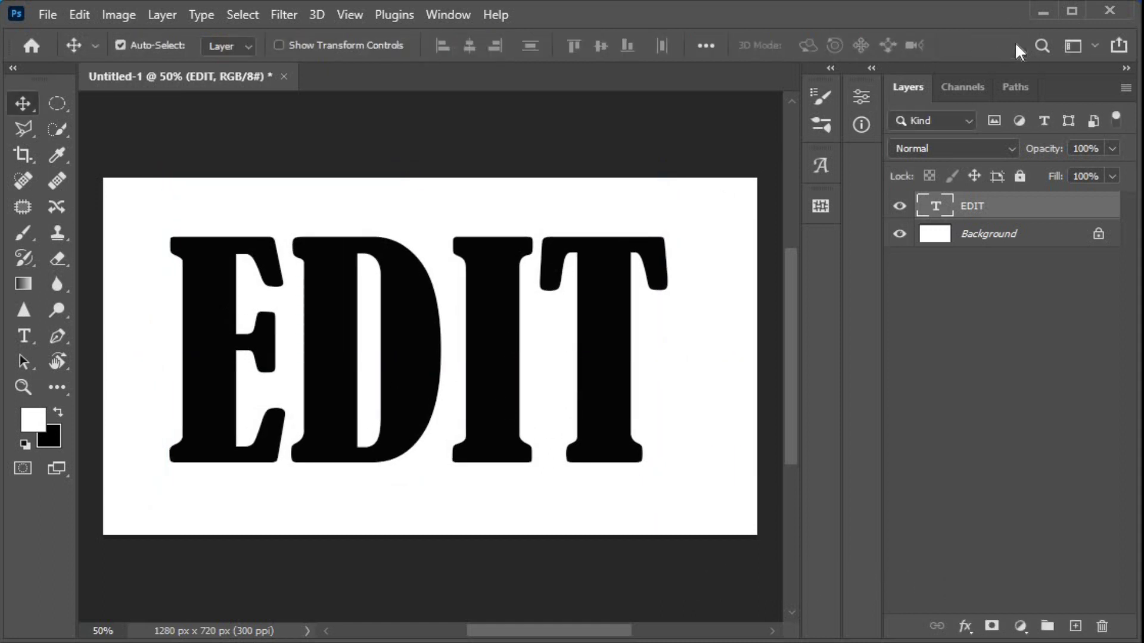
- Add a Color Overlay effect in dark red 800000 to the EDIT layer
{"action": "double_click", "coordinate": [1049, 208]}
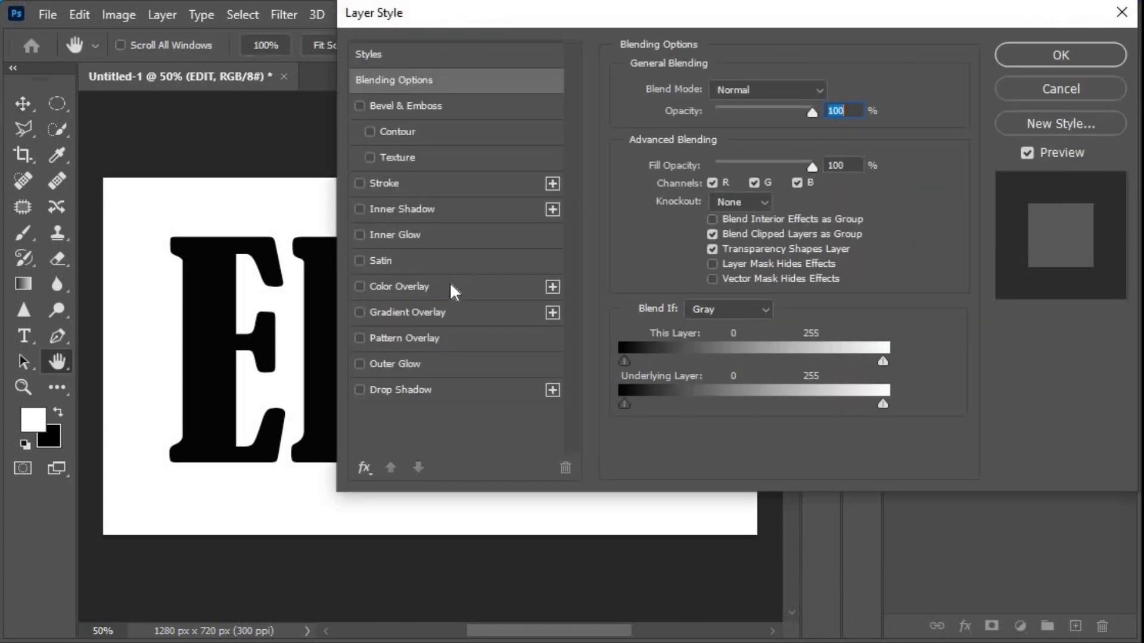
{"action": "left_click", "coordinate": [429, 286]}
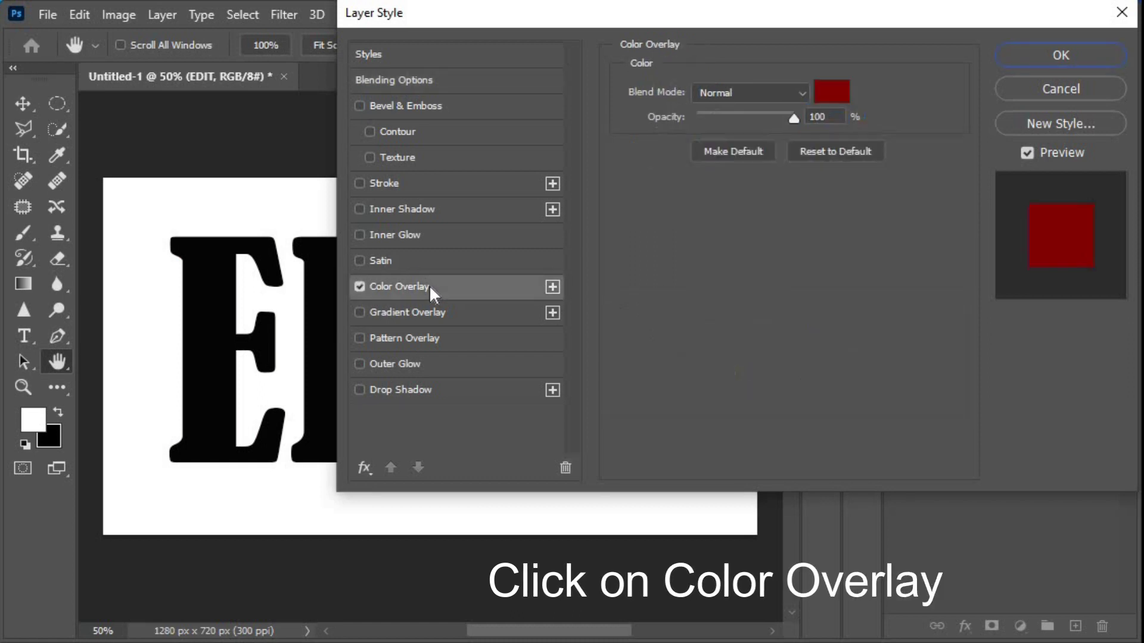
{"action": "left_click", "coordinate": [819, 91]}
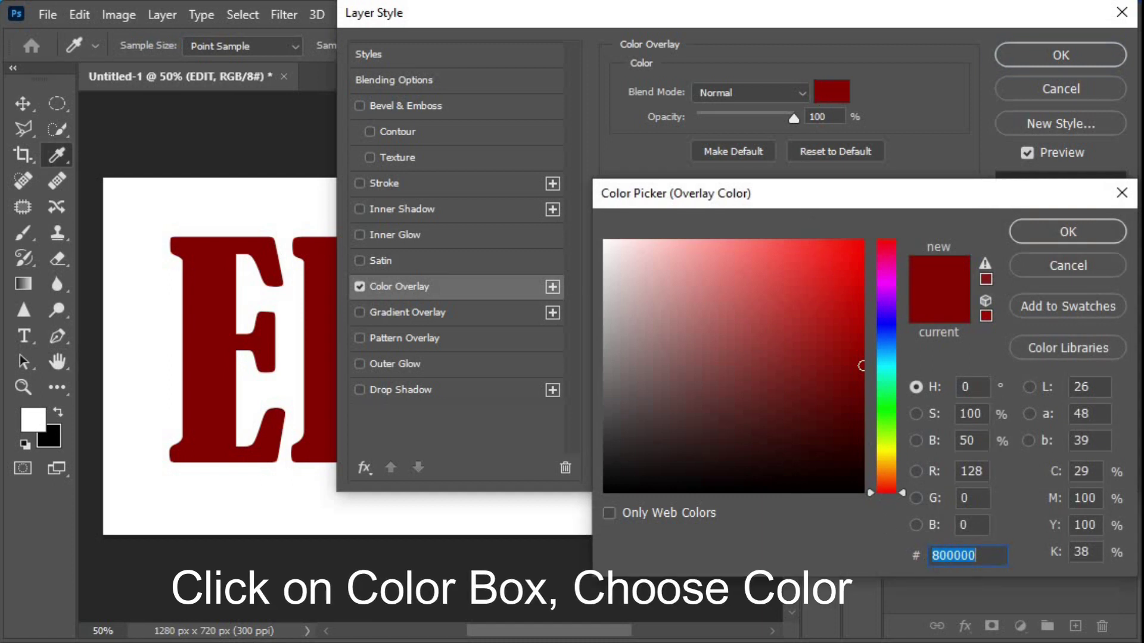
{"action": "left_click", "coordinate": [1059, 227]}
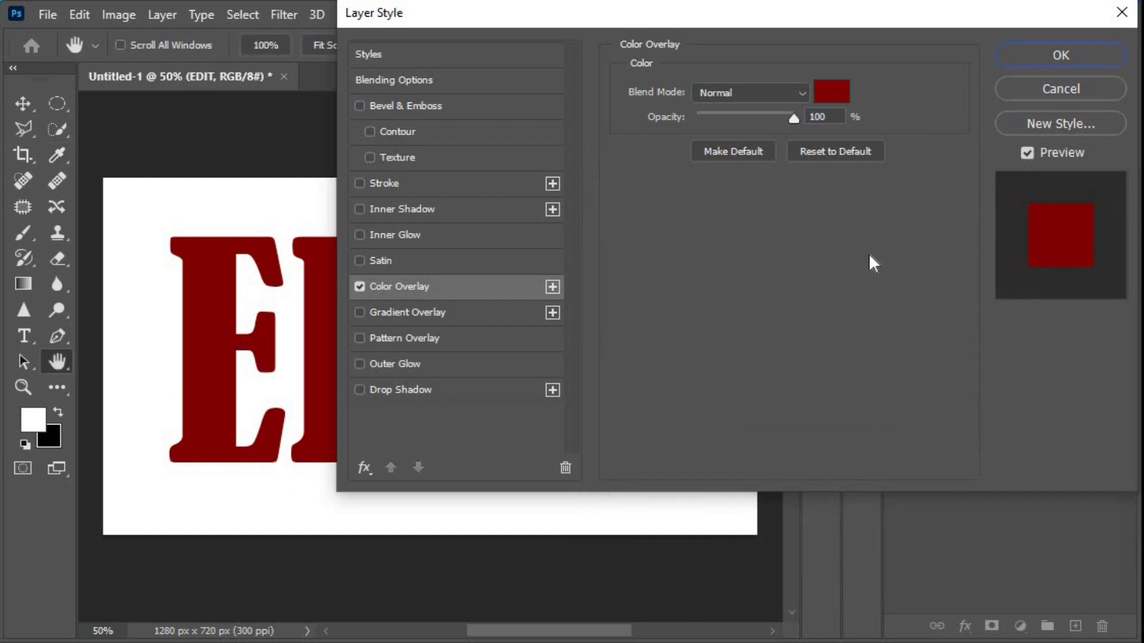
- Add an Inner Glow with Multiply blend mode, 50% opacity and black as the glow color
{"action": "left_click", "coordinate": [420, 235]}
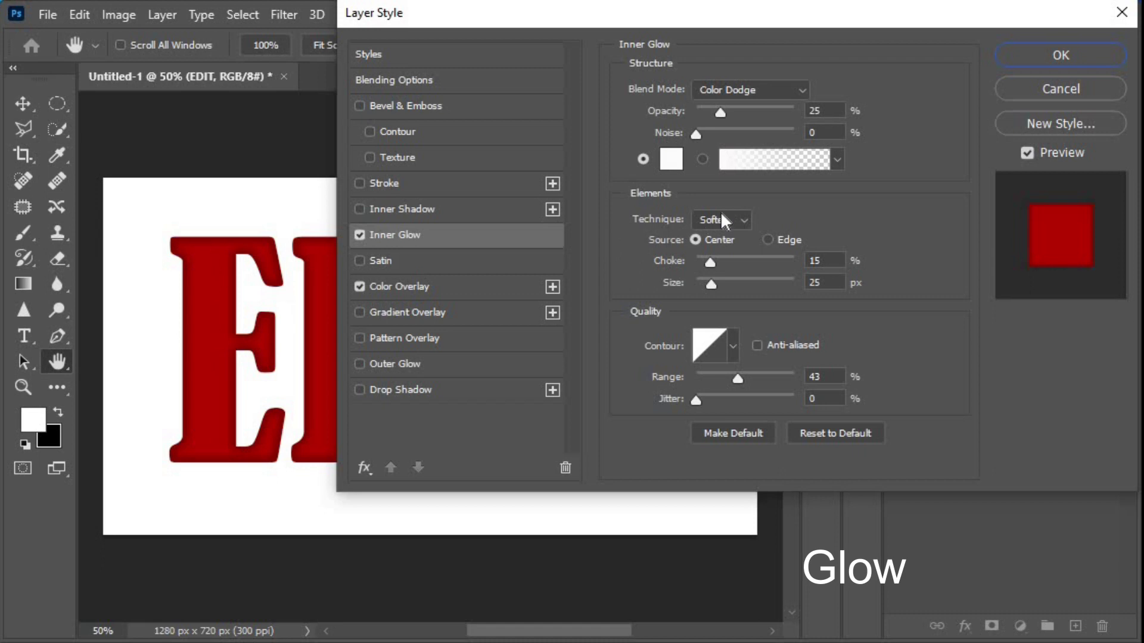
{"action": "left_click", "coordinate": [799, 88]}
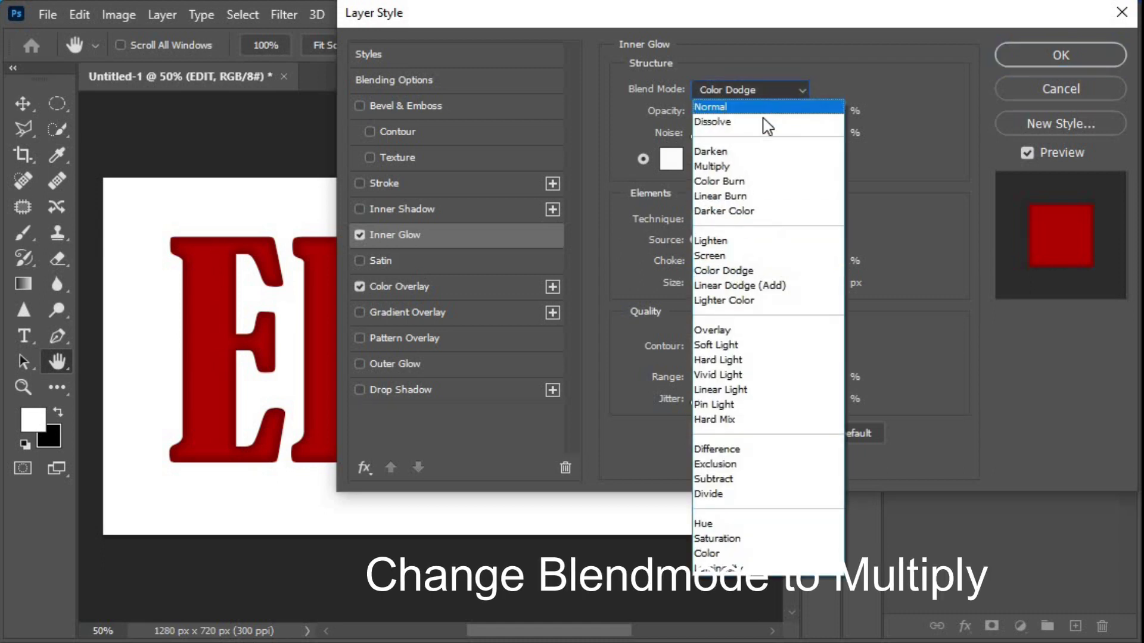
{"action": "left_click", "coordinate": [740, 167]}
{"action": "left_click", "coordinate": [823, 110]}
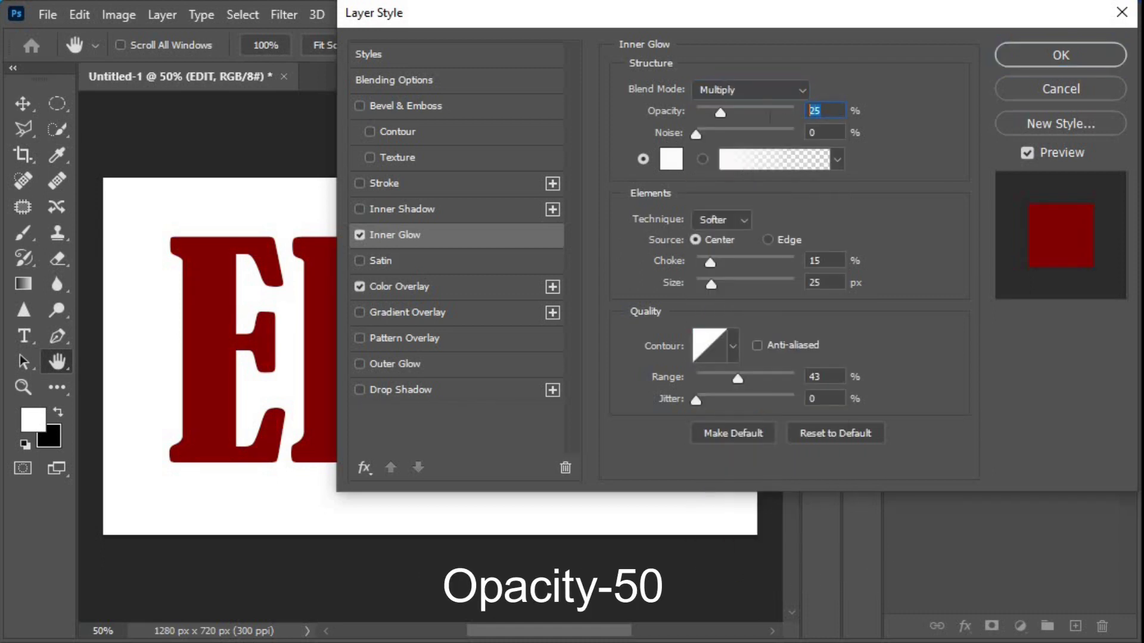
{"action": "type", "text": "50"}
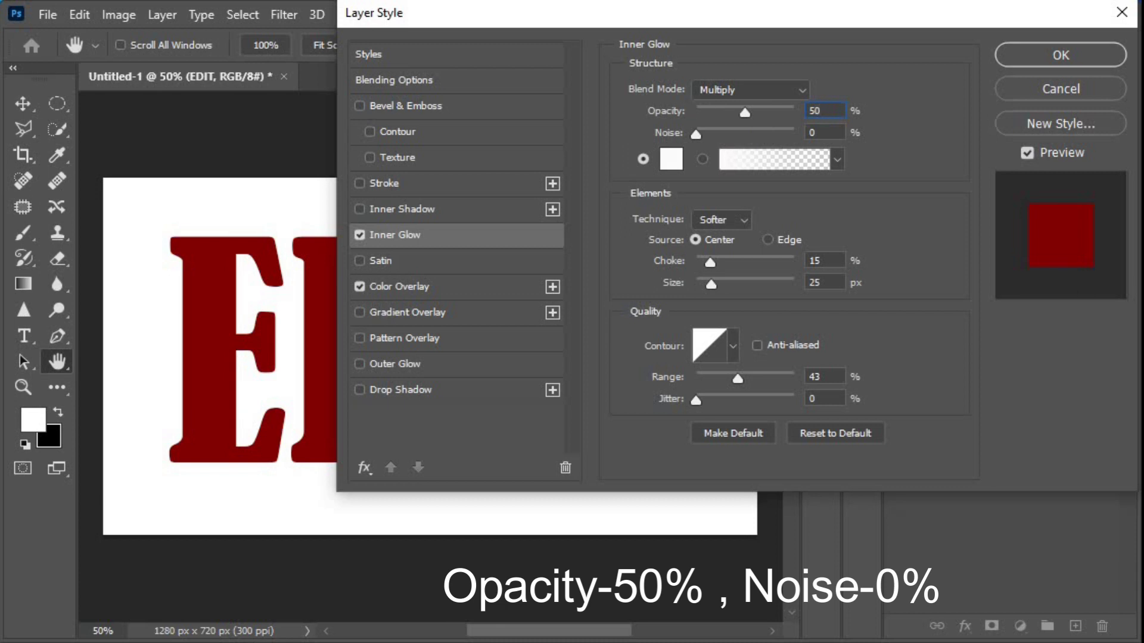
{"action": "left_click", "coordinate": [671, 159]}
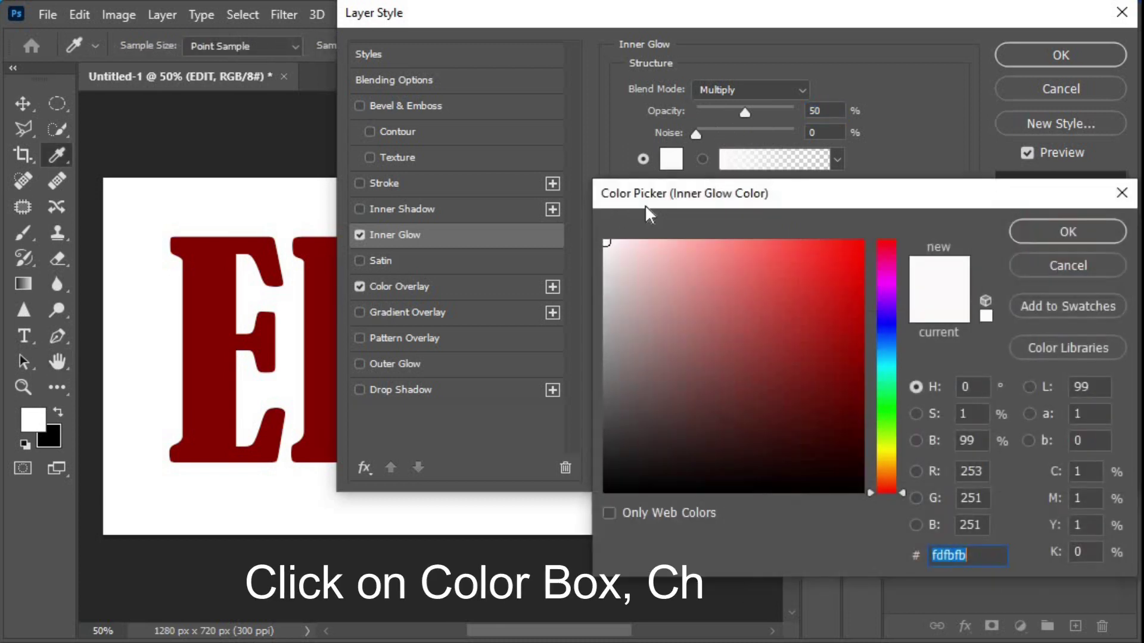
{"action": "left_click", "coordinate": [606, 491]}
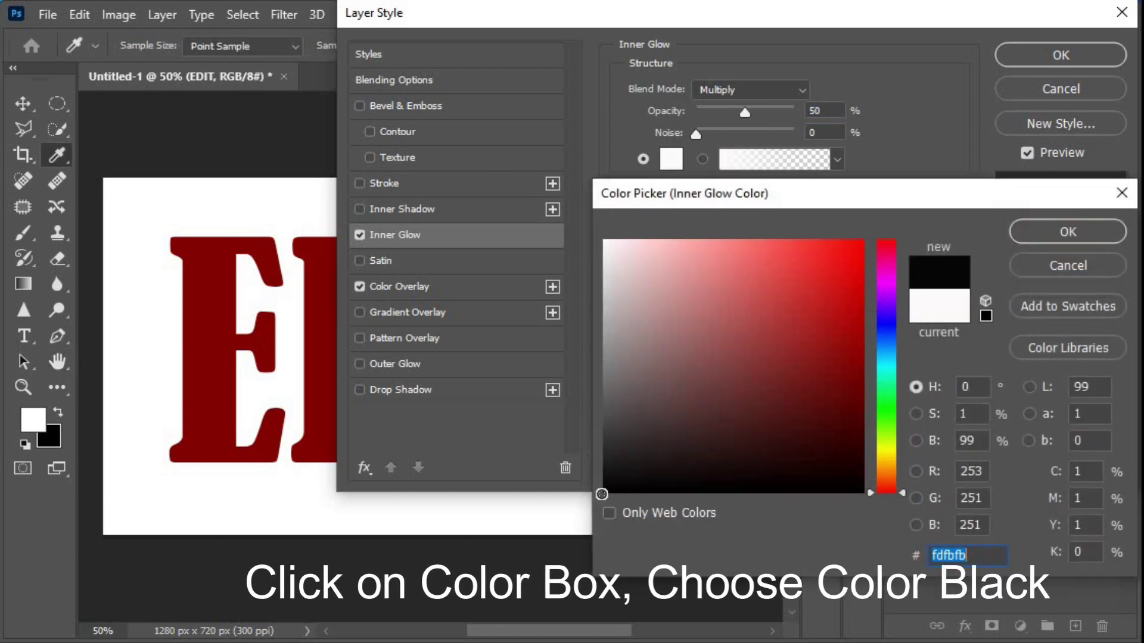
{"action": "left_click", "coordinate": [1072, 232]}
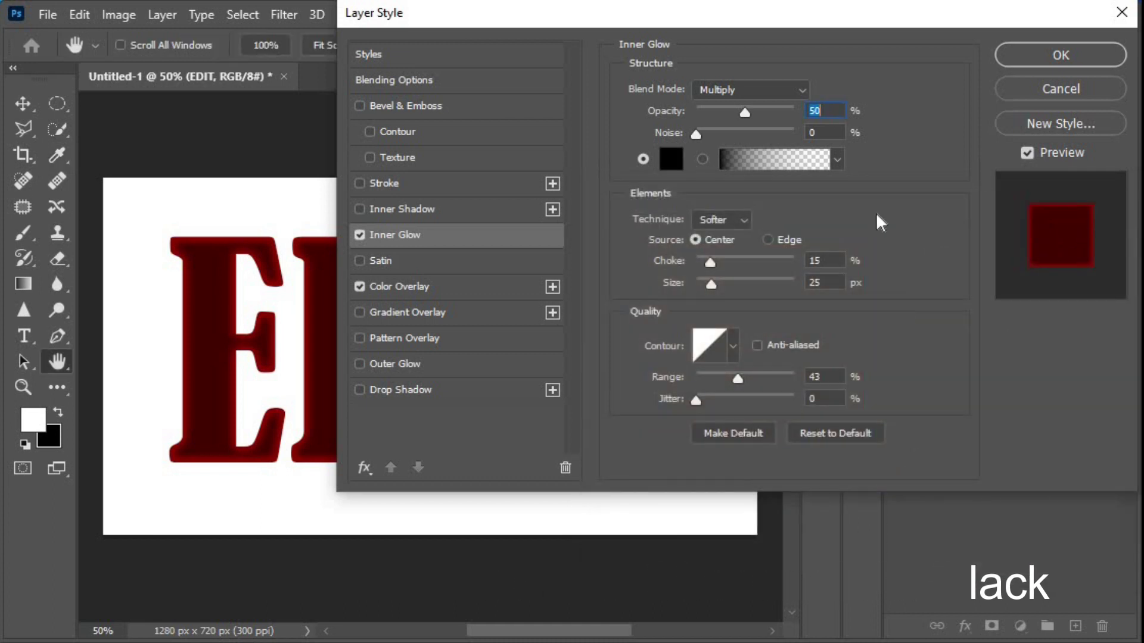
- Set the Inner Glow source to Edge, with choke 10% and size 30 px
{"action": "left_click", "coordinate": [768, 240]}
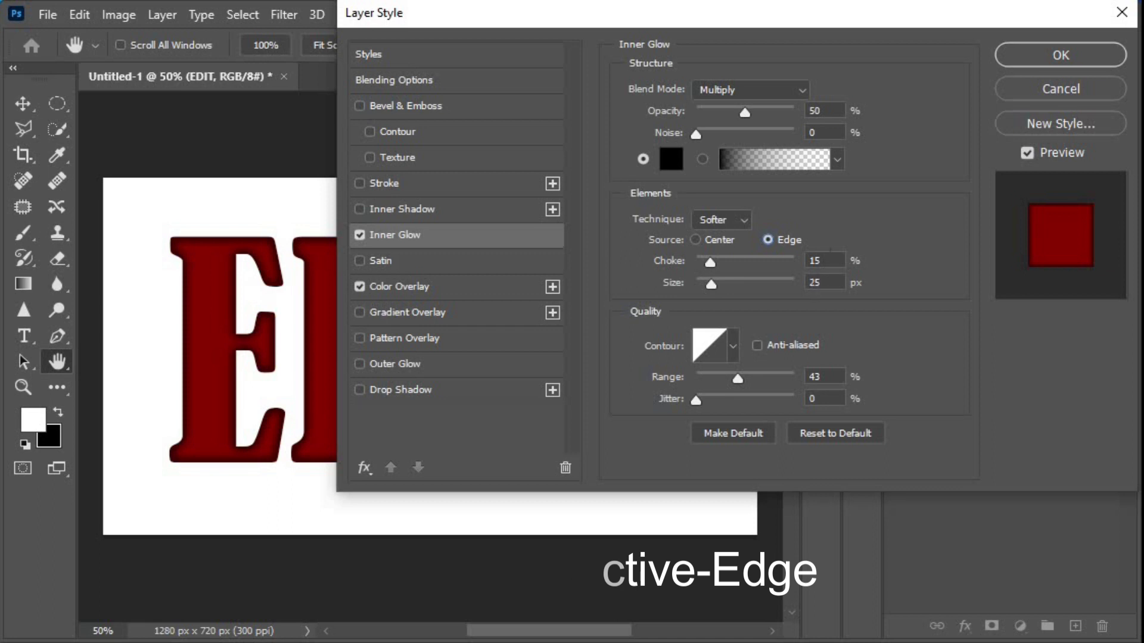
{"action": "double_click", "coordinate": [828, 260]}
{"action": "type", "text": "10"}
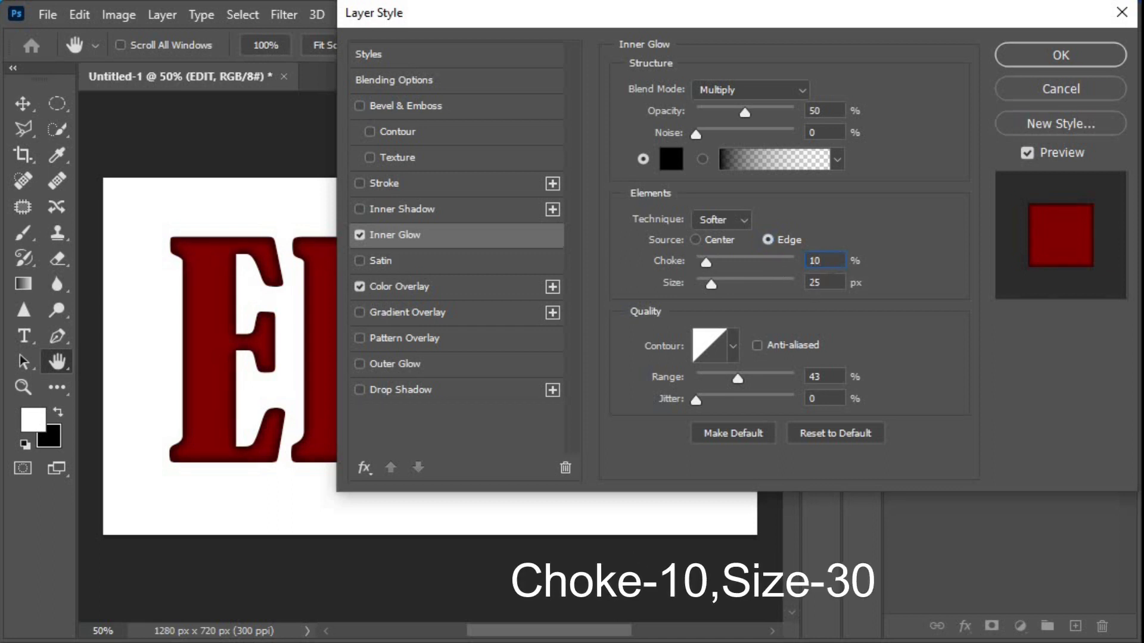
{"action": "type", "text": "30"}
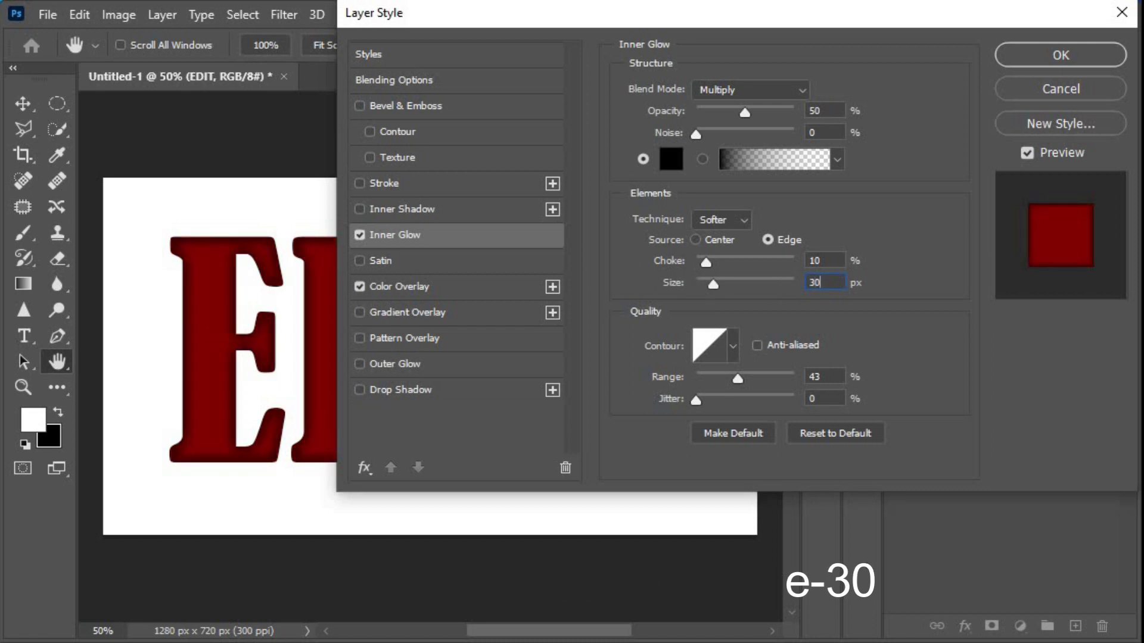
- Enable Bevel & Emboss with an altitude of 46° and the Ring - Triple gloss contour
{"action": "left_click", "coordinate": [405, 107]}
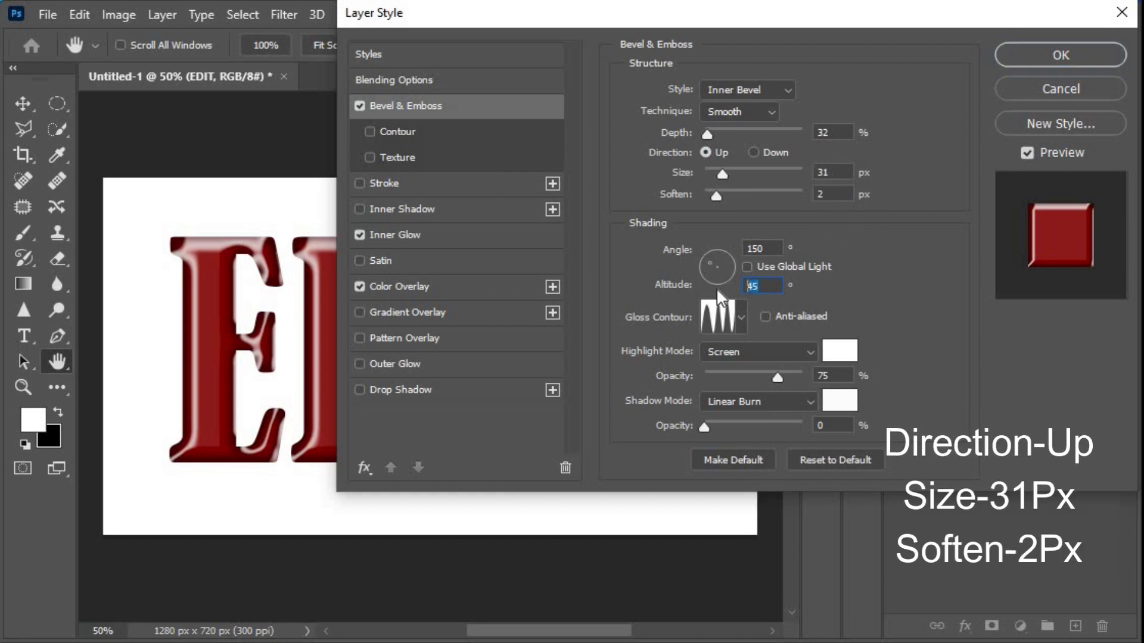
{"action": "key", "text": "Up"}
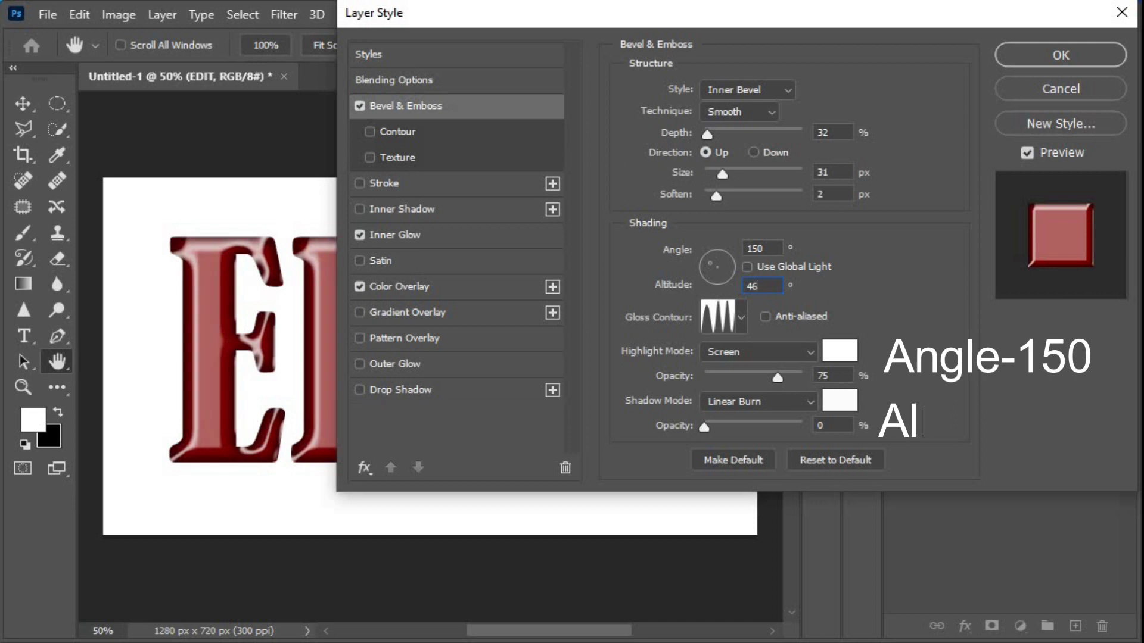
{"action": "left_click", "coordinate": [740, 317]}
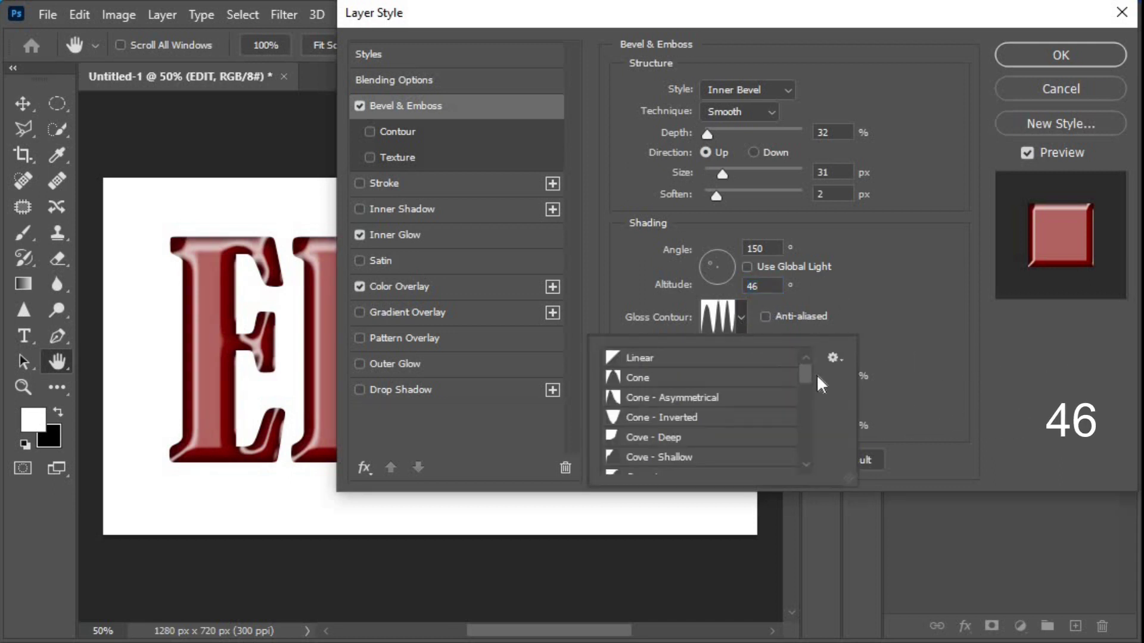
{"action": "left_click_drag", "start_coordinate": [805, 377], "coordinate": [813, 413]}
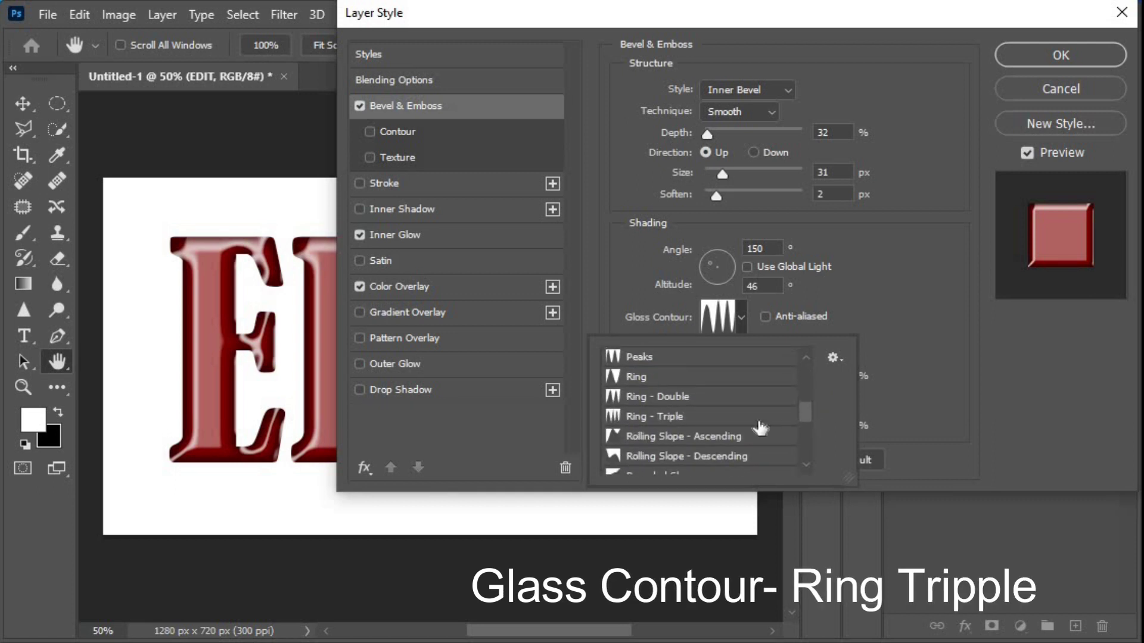
{"action": "left_click", "coordinate": [715, 420]}
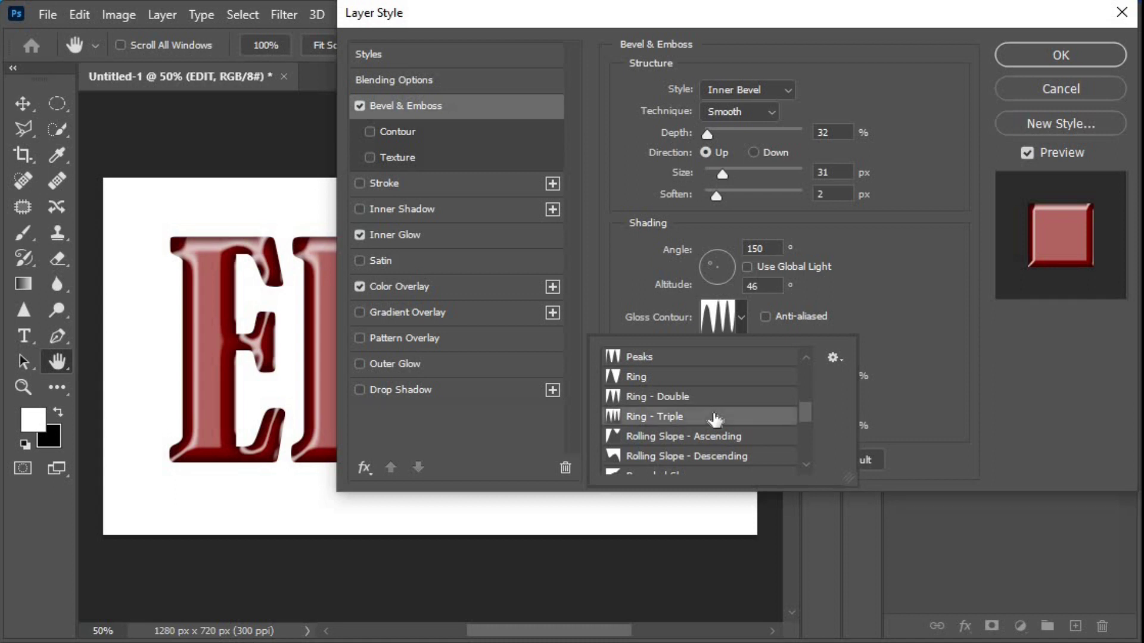
{"action": "left_click", "coordinate": [909, 370]}
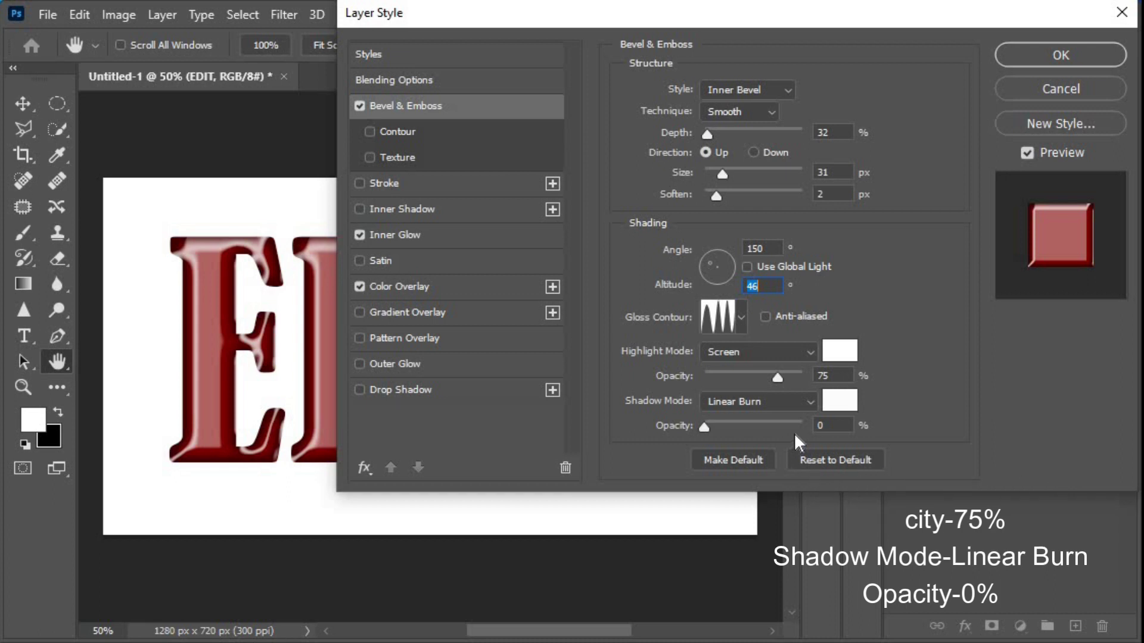
- Enable the bevel's Contour with the Ring - Double shape and apply the layer style
{"action": "left_click", "coordinate": [404, 140]}
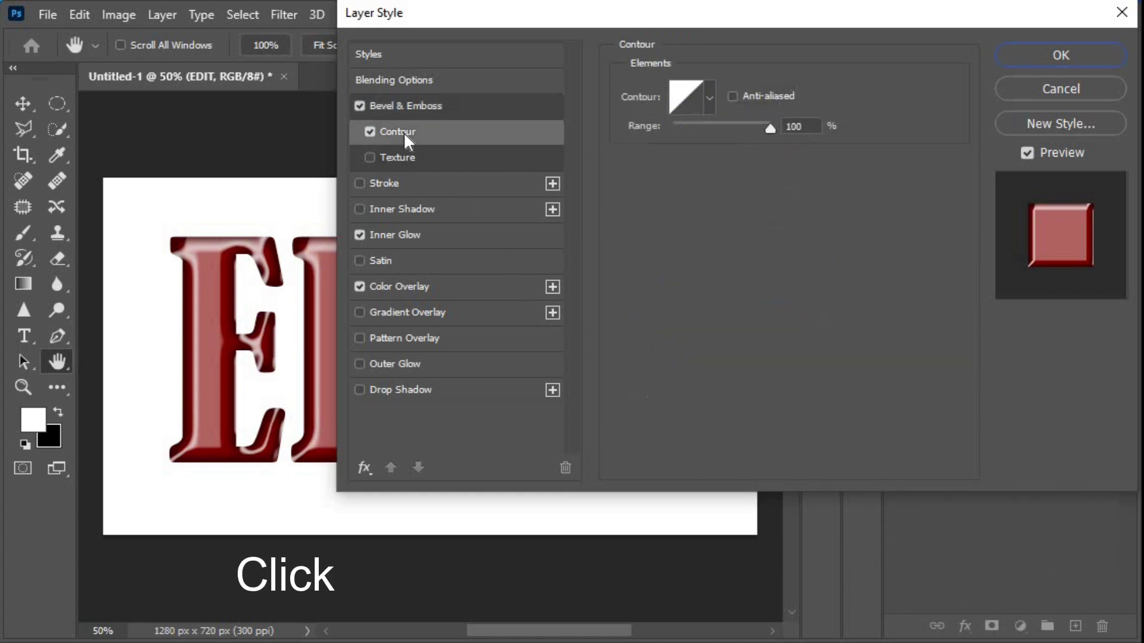
{"action": "left_click", "coordinate": [707, 99]}
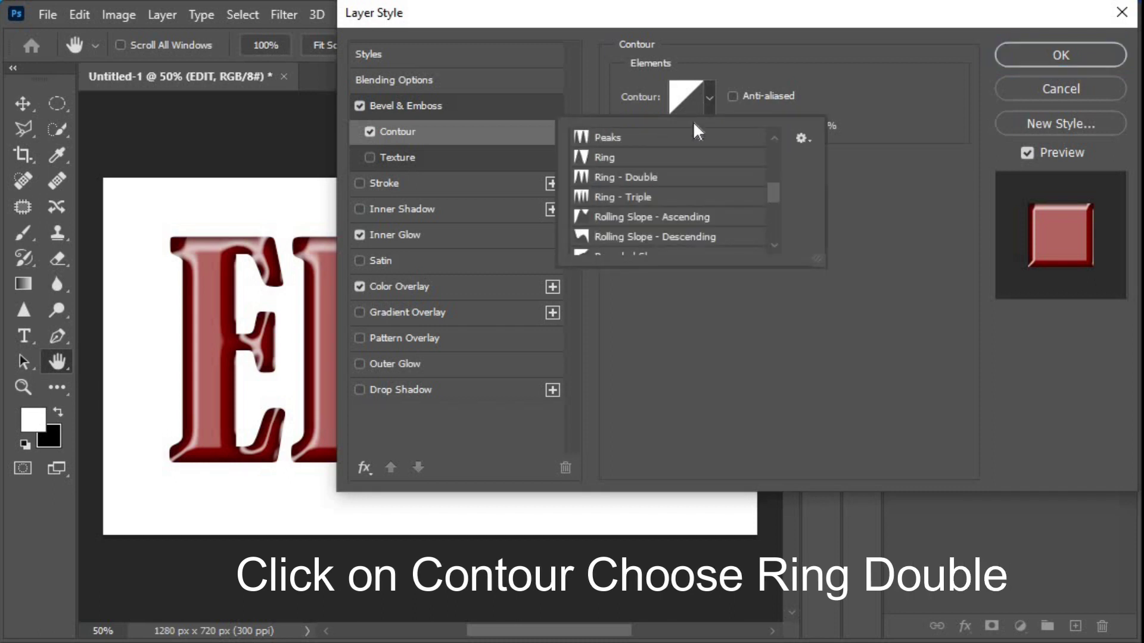
{"action": "left_click", "coordinate": [656, 177]}
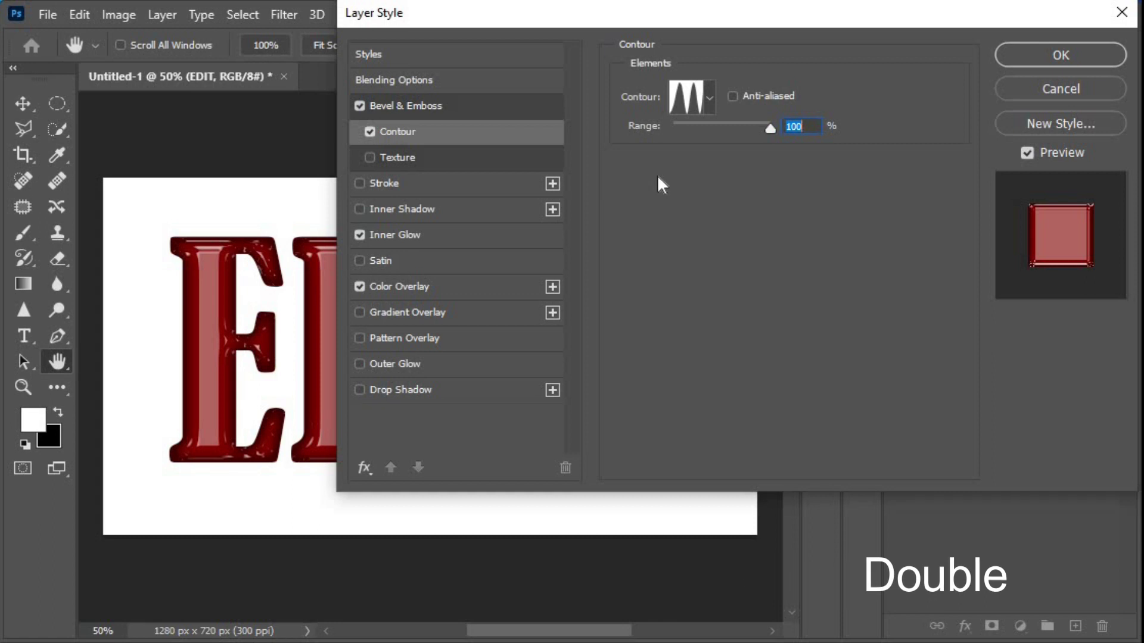
{"action": "left_click", "coordinate": [1024, 46]}
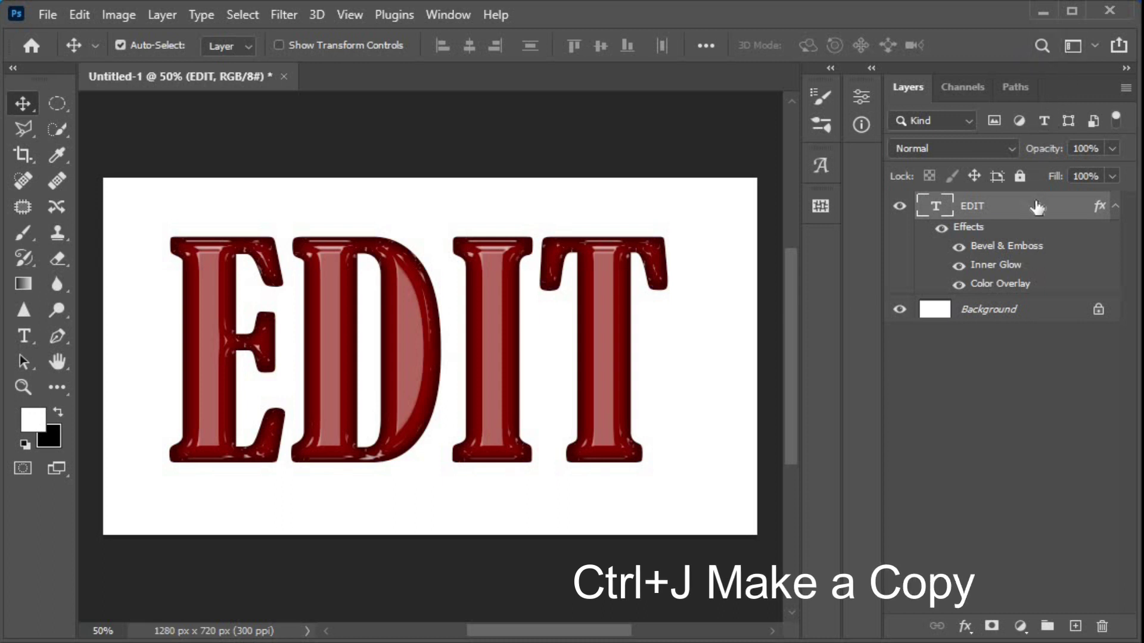
- Duplicate the EDIT text layer and set the copy's Bevel & Emboss altitude to 45°
{"action": "key", "text": "ctrl+j"}
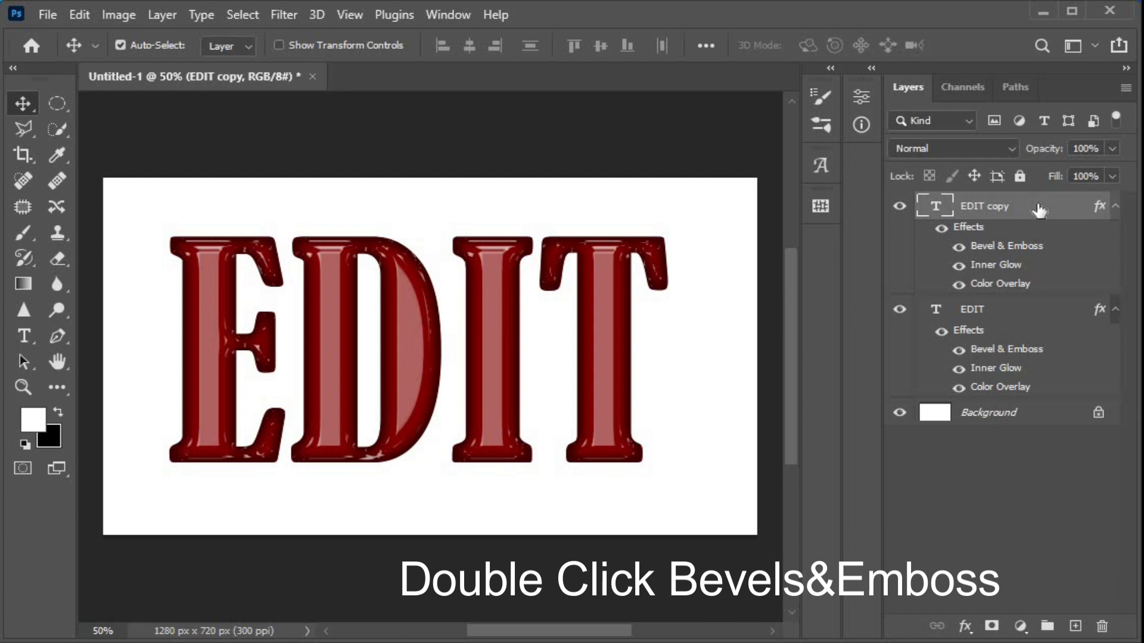
{"action": "double_click", "coordinate": [1033, 250]}
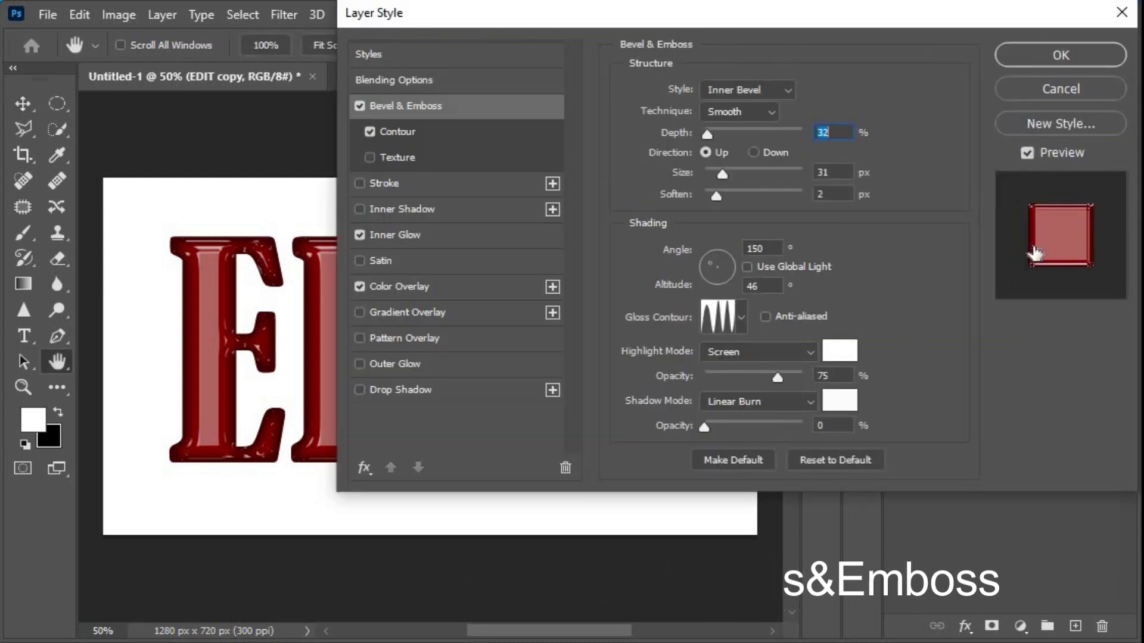
{"action": "left_click_drag", "start_coordinate": [756, 286], "coordinate": [718, 288]}
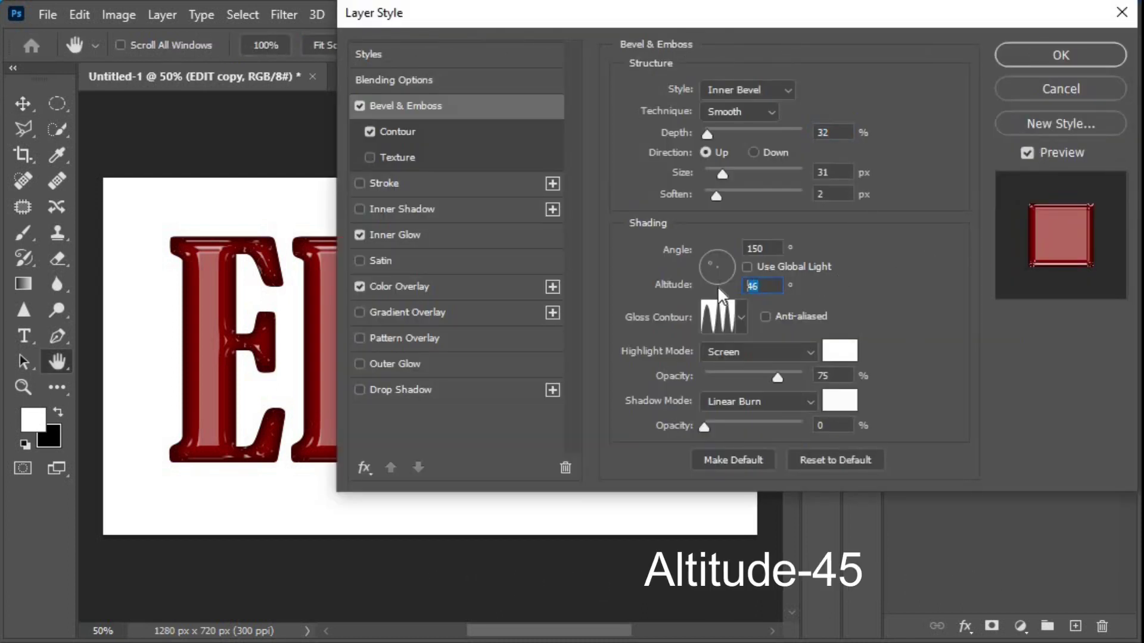
{"action": "type", "text": "45"}
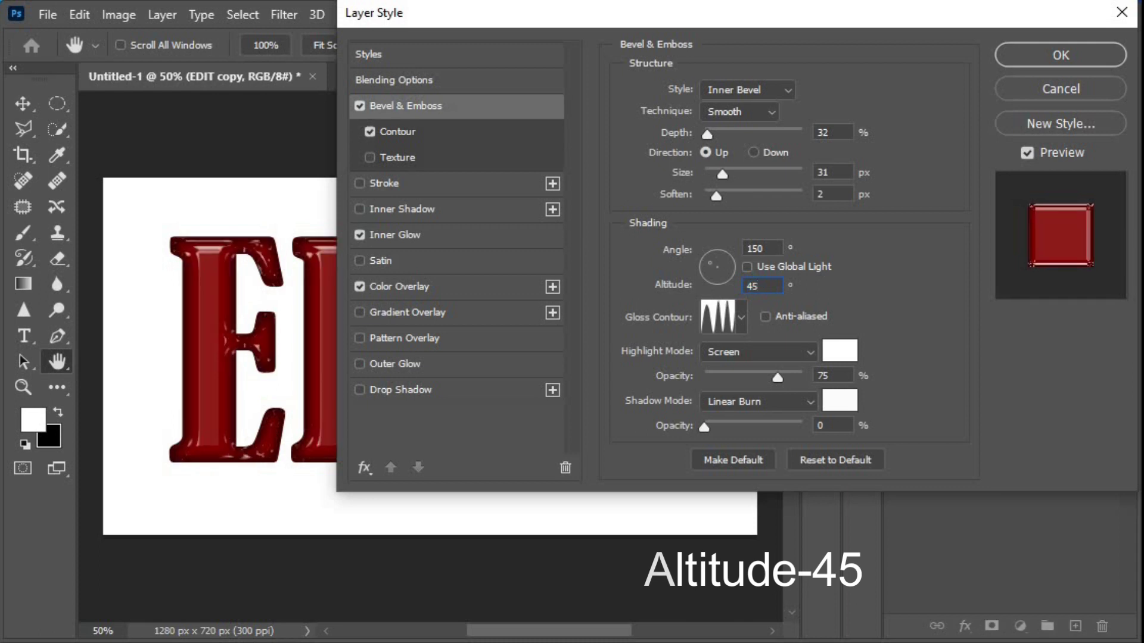
{"action": "left_click", "coordinate": [1034, 55]}
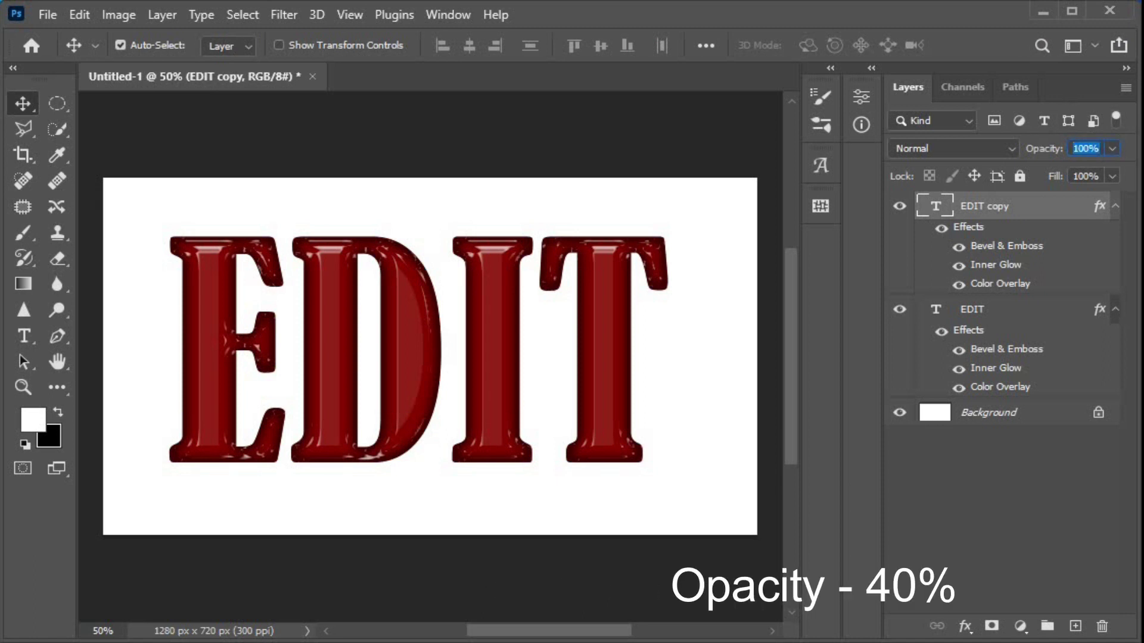
- Set the EDIT copy layer's opacity to 60% and convert both EDIT text layers into one smart object
{"action": "type", "text": "60"}
{"action": "key", "text": "Return"}
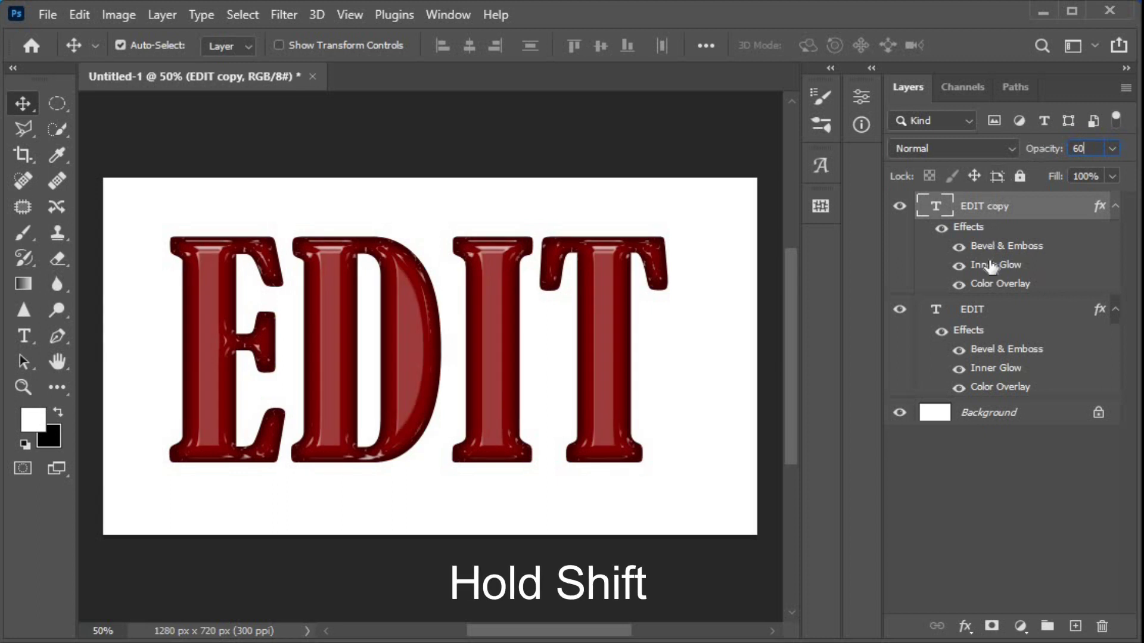
{"action": "left_click", "coordinate": [993, 310], "text": "shift"}
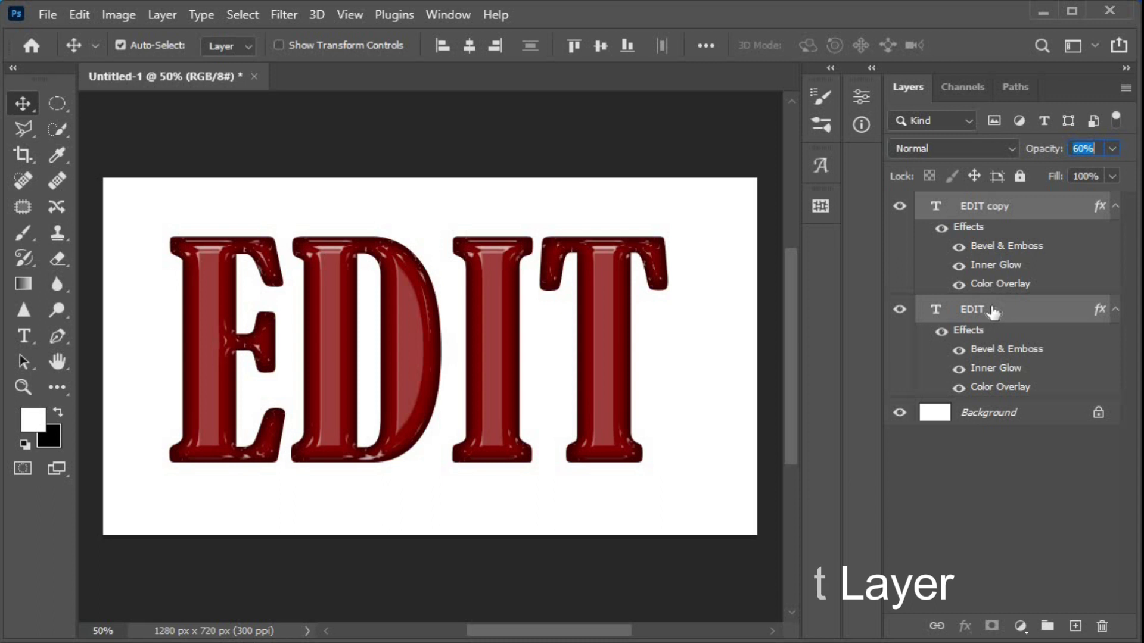
{"action": "right_click", "coordinate": [992, 310]}
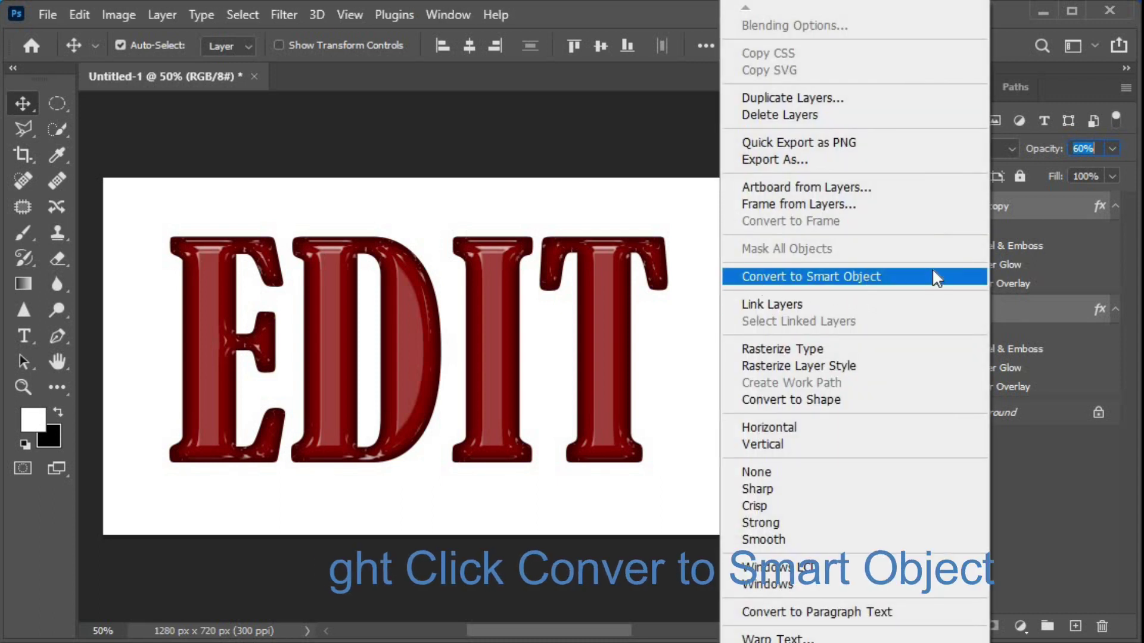
{"action": "left_click", "coordinate": [935, 278]}
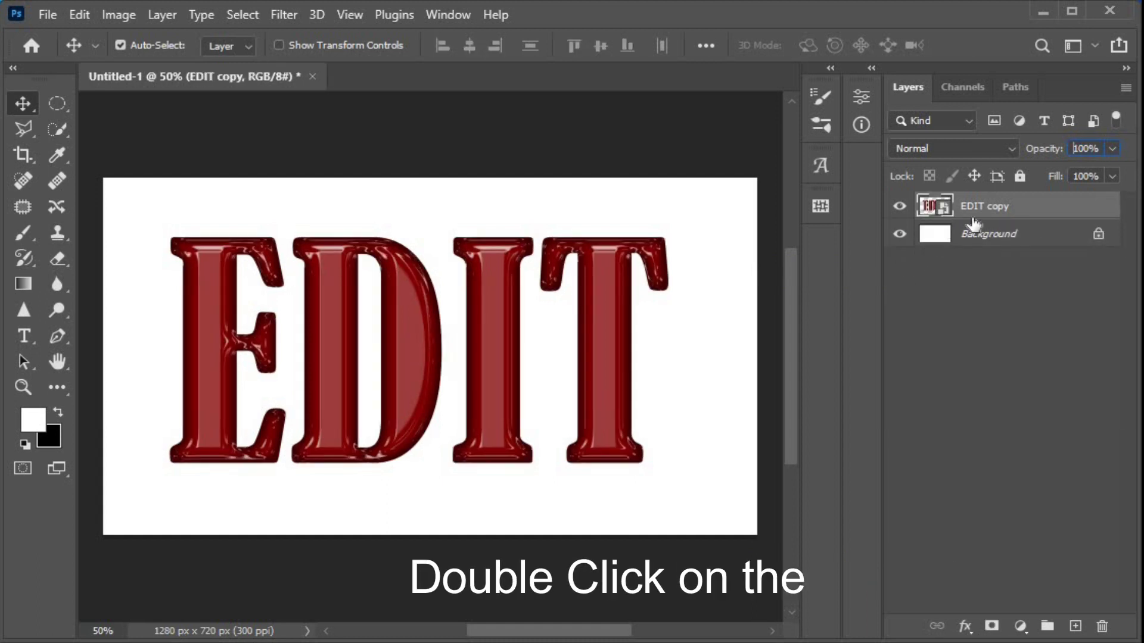
- Add an Inner Glow to the EDIT copy smart object with white (ffffff) as the glow color
{"action": "double_click", "coordinate": [1055, 210]}
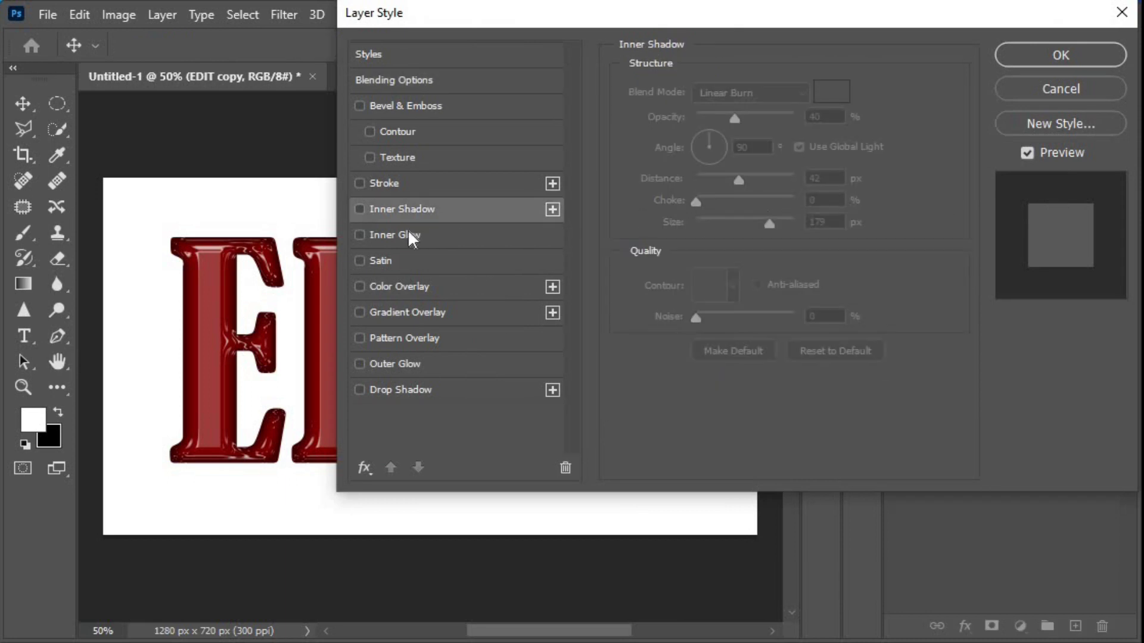
{"action": "left_click", "coordinate": [360, 235]}
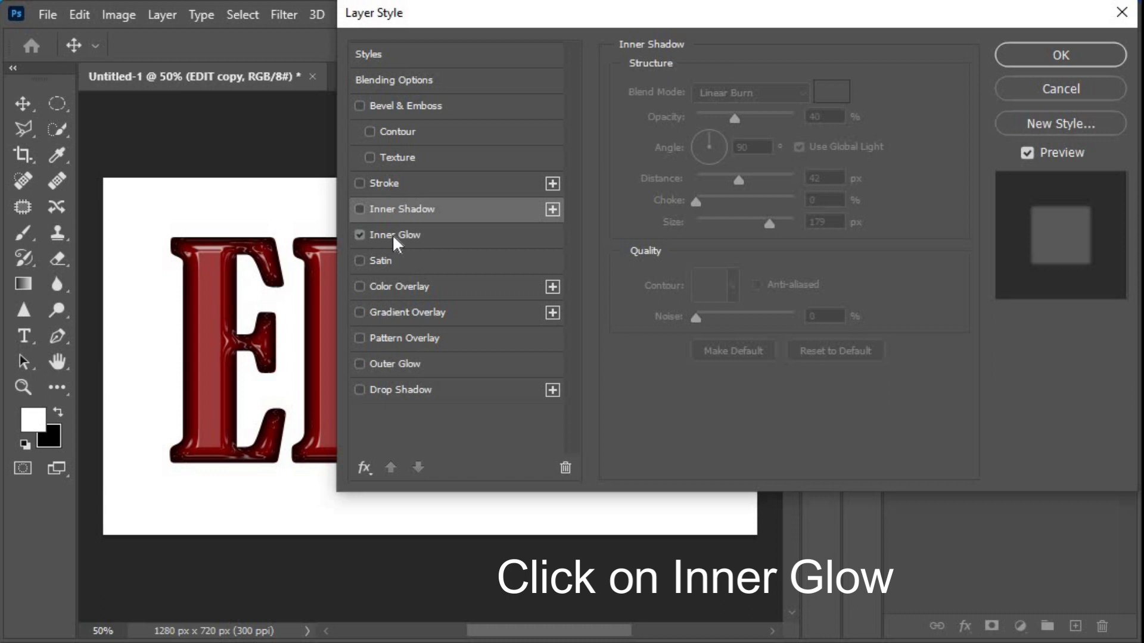
{"action": "left_click", "coordinate": [392, 234]}
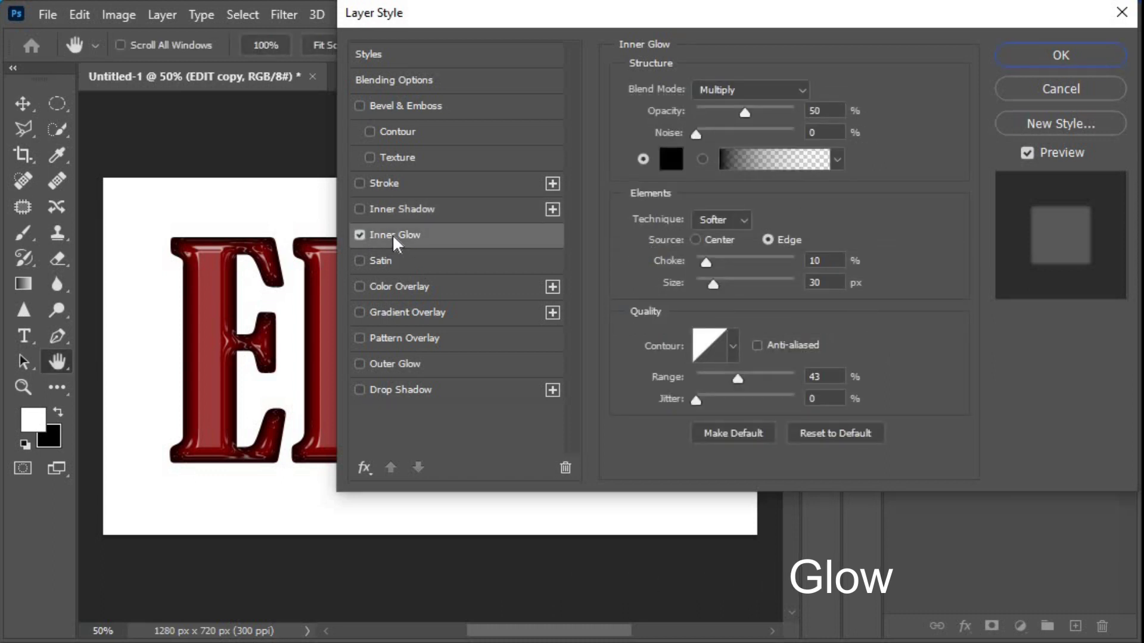
{"action": "left_click", "coordinate": [671, 159]}
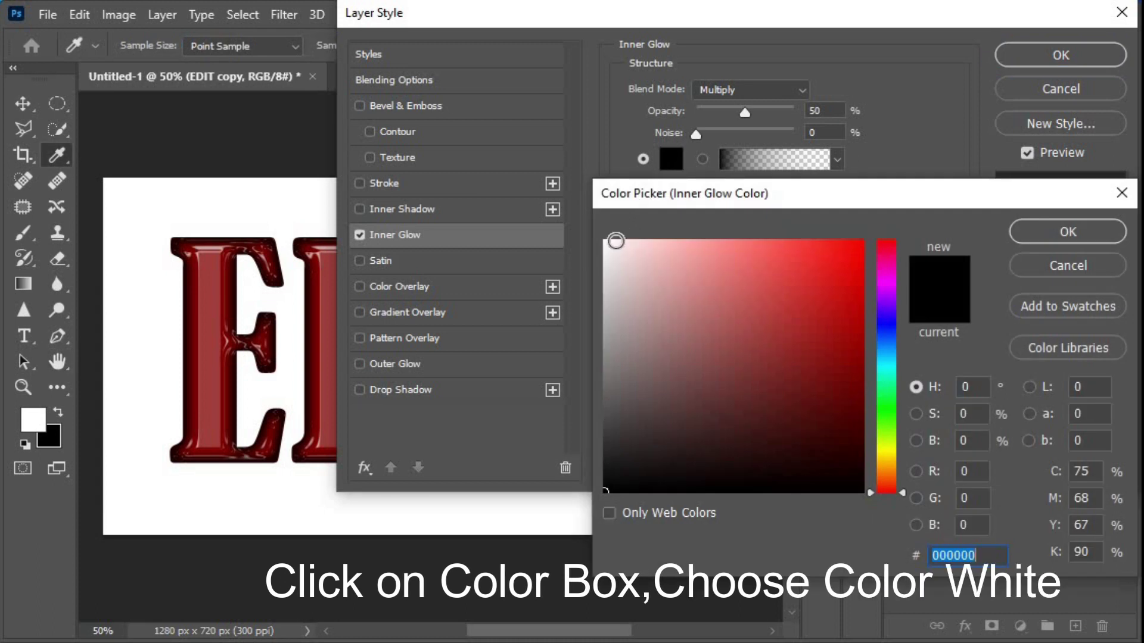
{"action": "left_click_drag", "start_coordinate": [614, 251], "coordinate": [604, 240]}
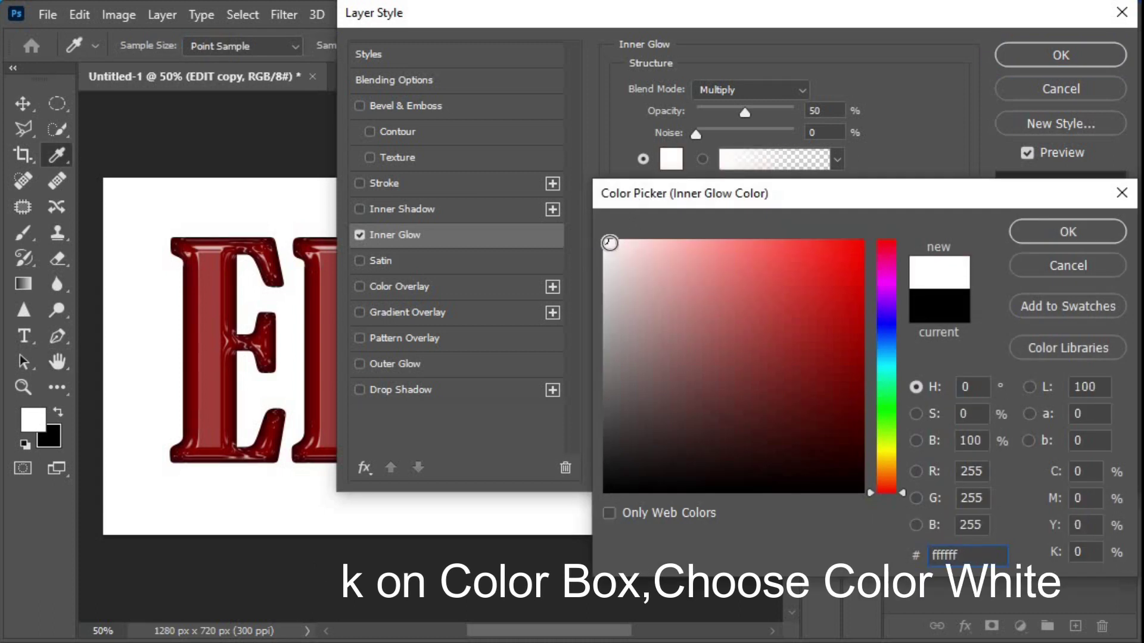
{"action": "left_click", "coordinate": [1042, 233]}
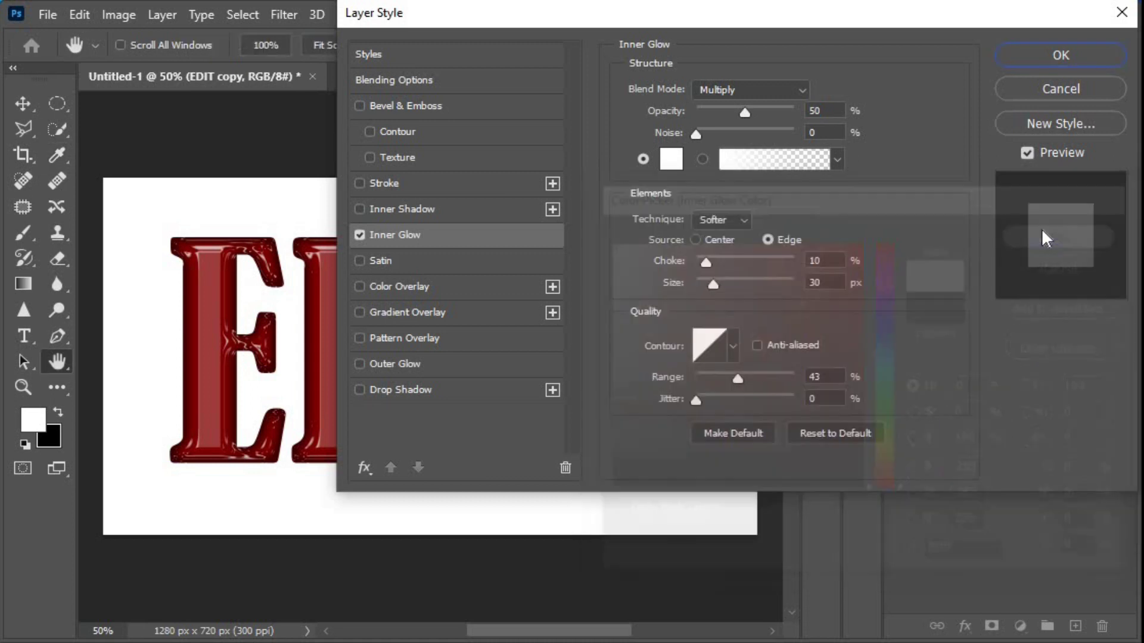
- Set the Inner Glow blend mode to Color Dodge and its opacity to 25%
{"action": "left_click", "coordinate": [802, 90]}
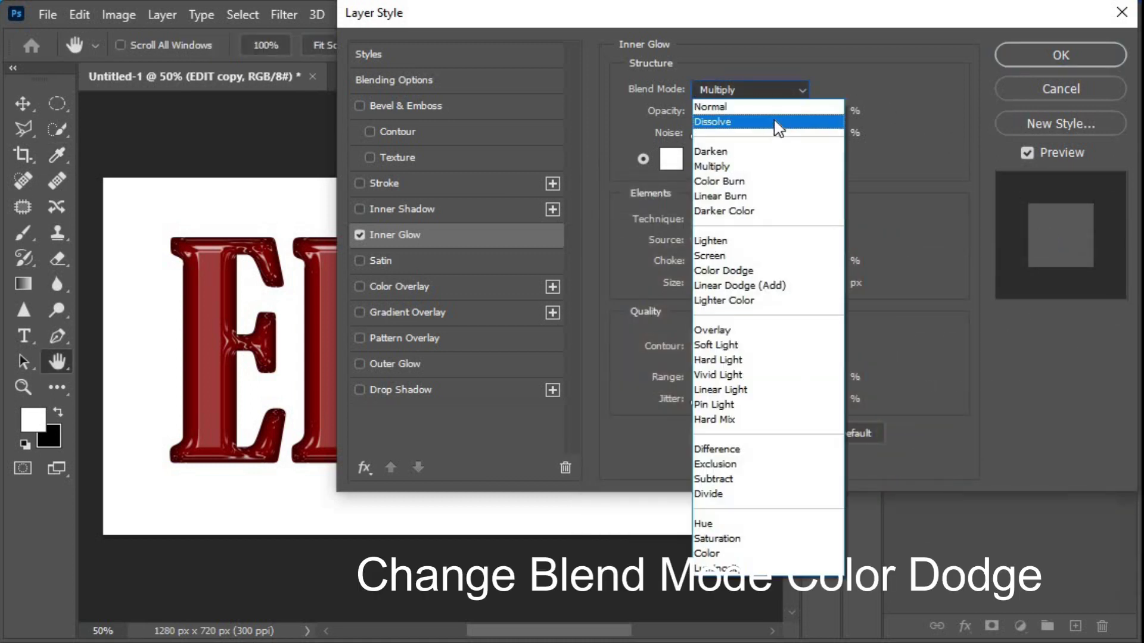
{"action": "left_click", "coordinate": [755, 272]}
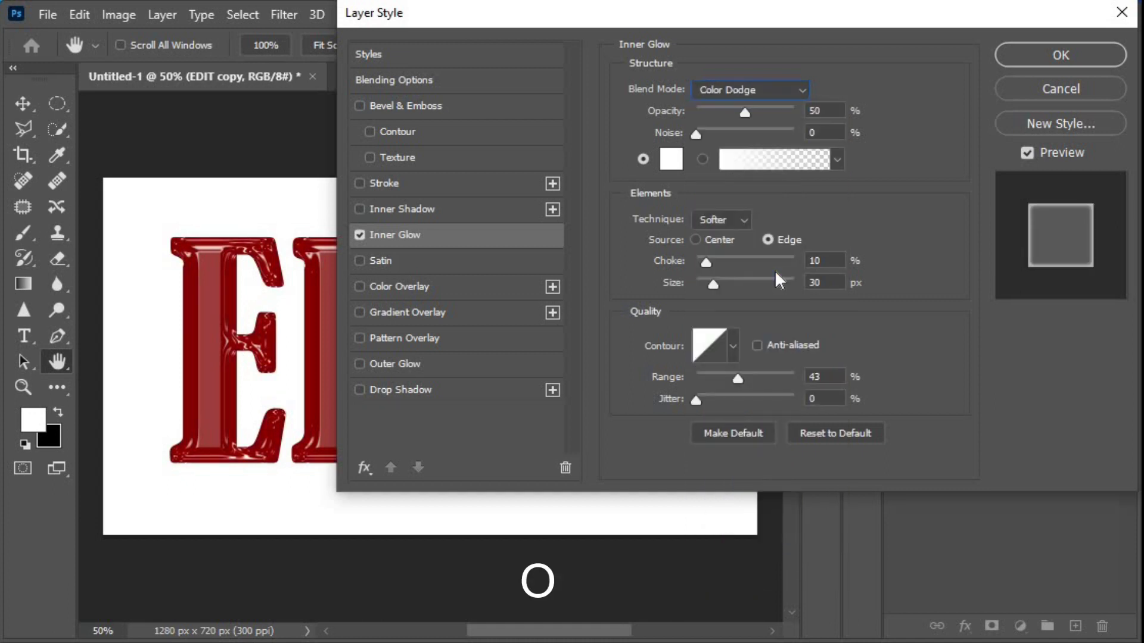
{"action": "left_click", "coordinate": [822, 111]}
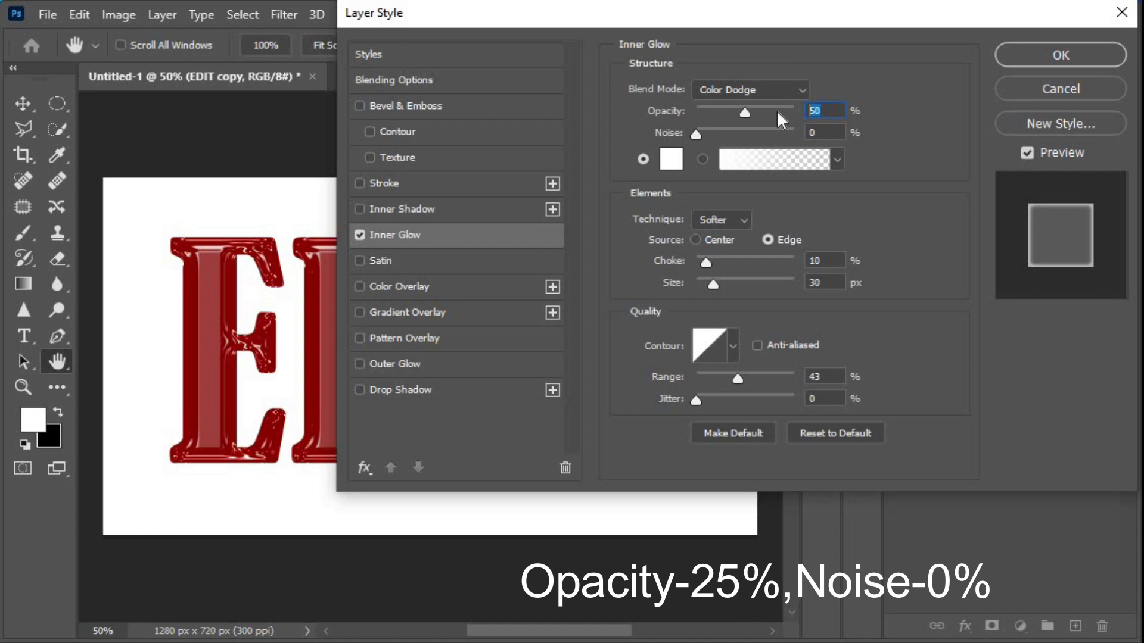
{"action": "type", "text": "25"}
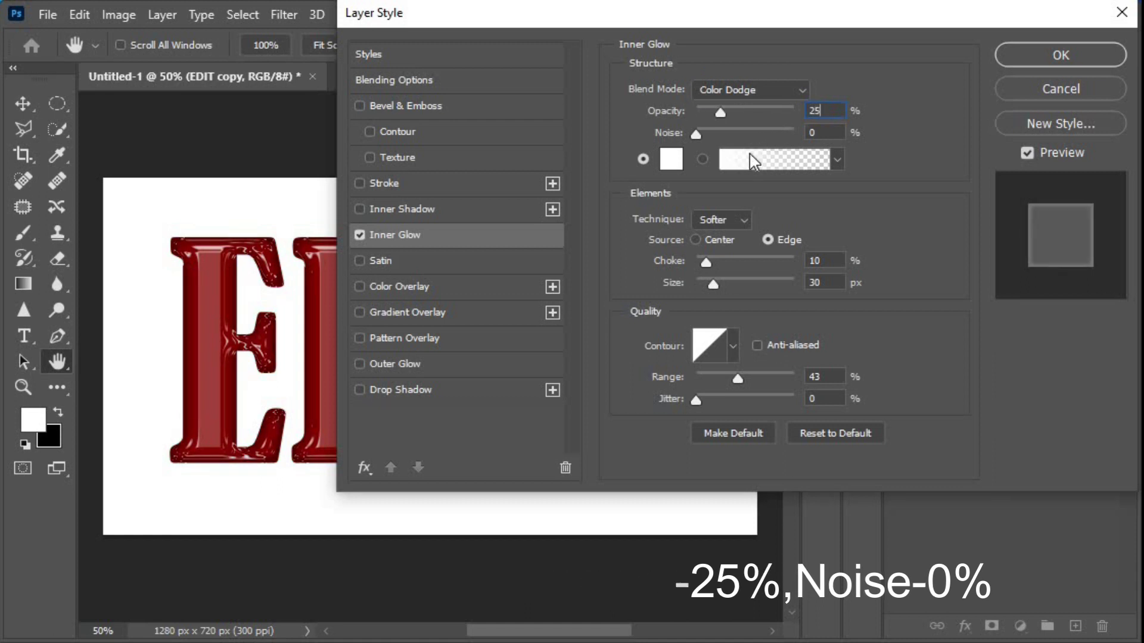
- Set the Inner Glow source to Center, with choke 15% and size 25 px
{"action": "left_click", "coordinate": [695, 240]}
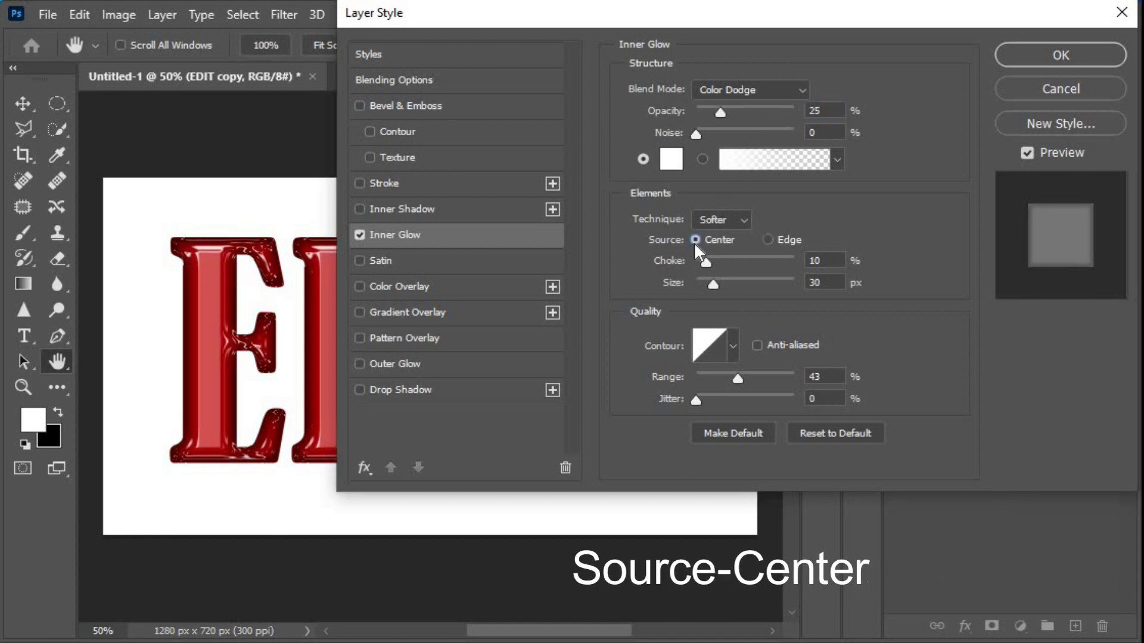
{"action": "key", "text": "Tab"}
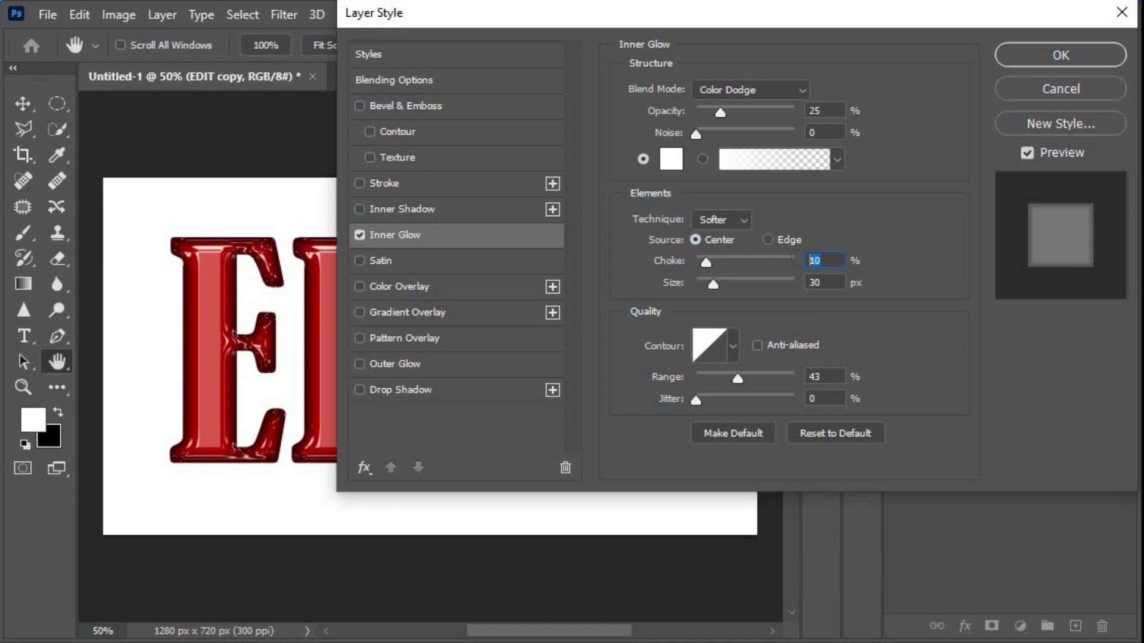
{"action": "type", "text": "1"}
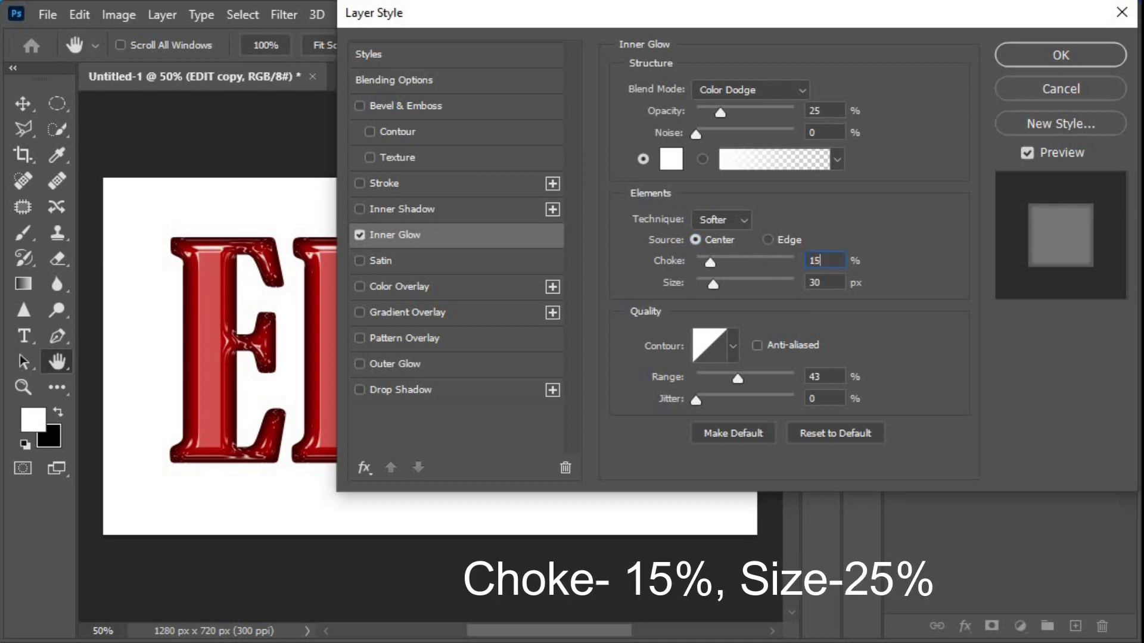
{"action": "key", "text": "Tab"}
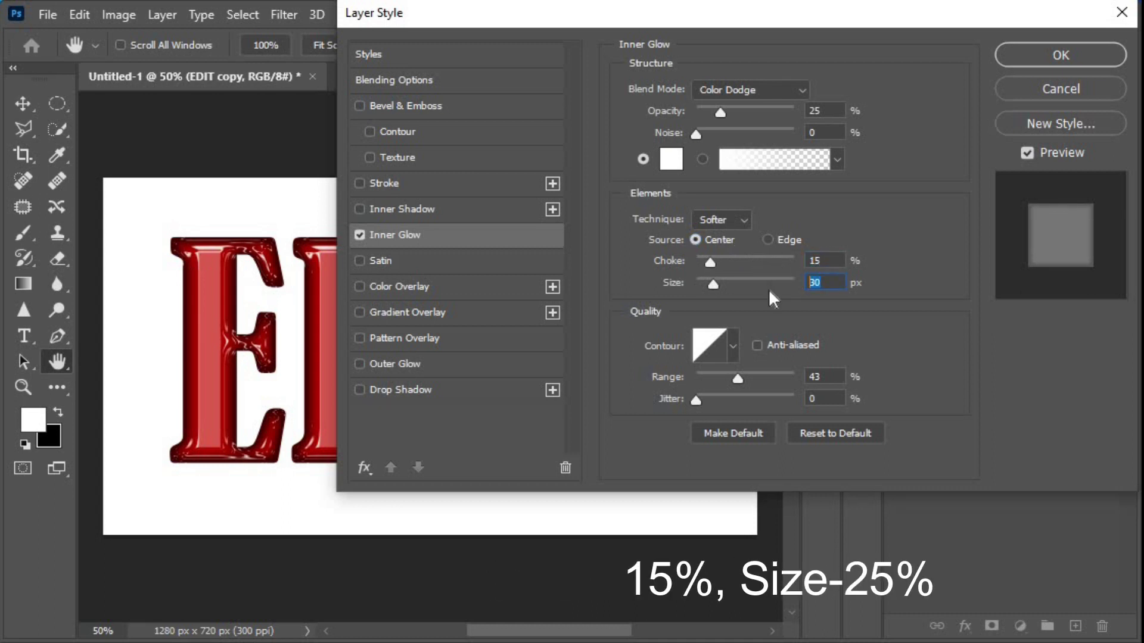
{"action": "type", "text": "25"}
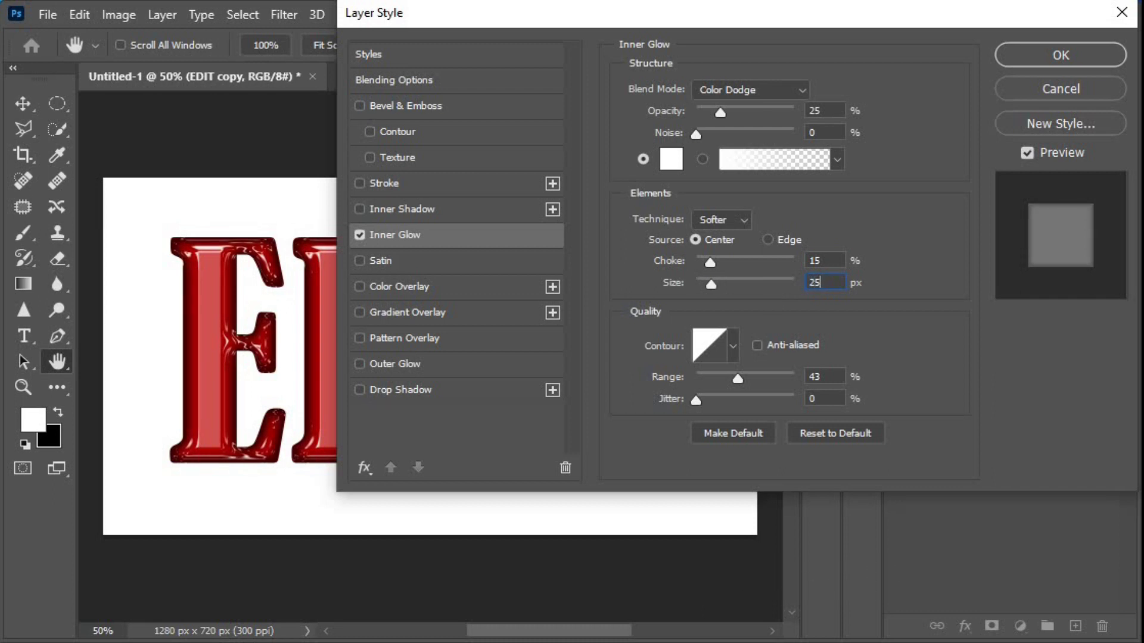
- Enable a Drop Shadow with a 90° angle and apply the layer style
{"action": "left_click", "coordinate": [439, 395]}
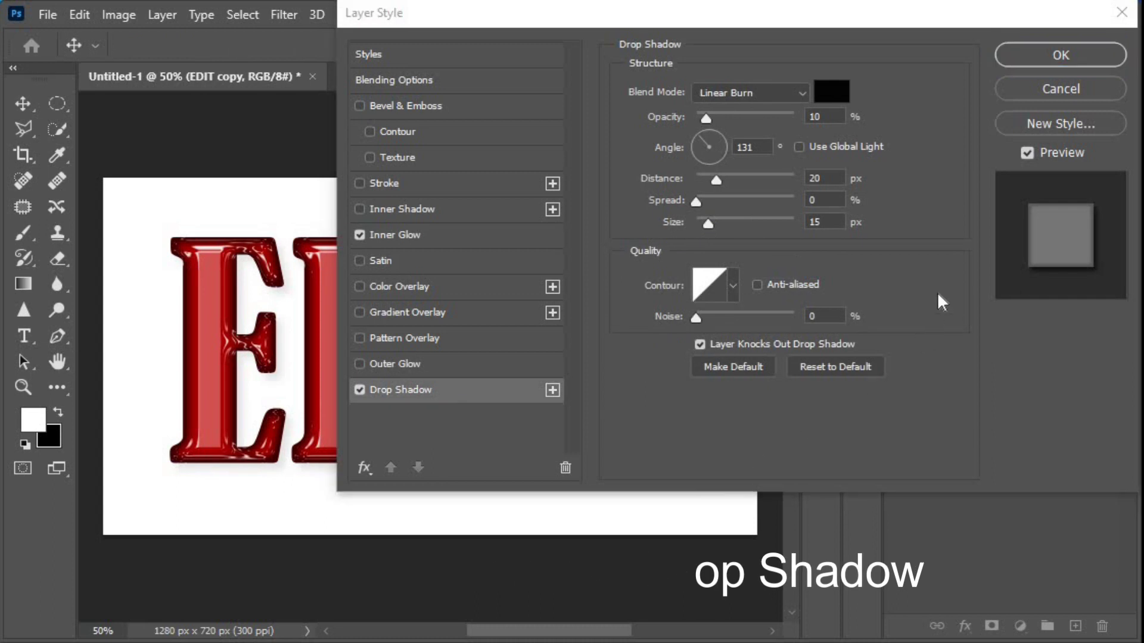
{"action": "left_click", "coordinate": [730, 151]}
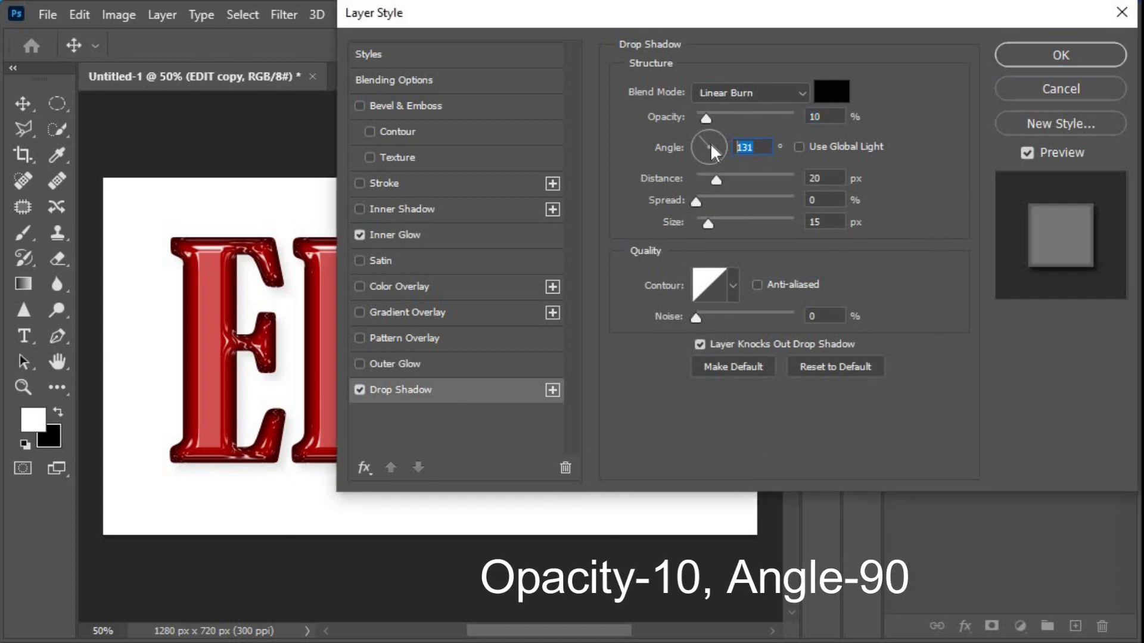
{"action": "type", "text": "90"}
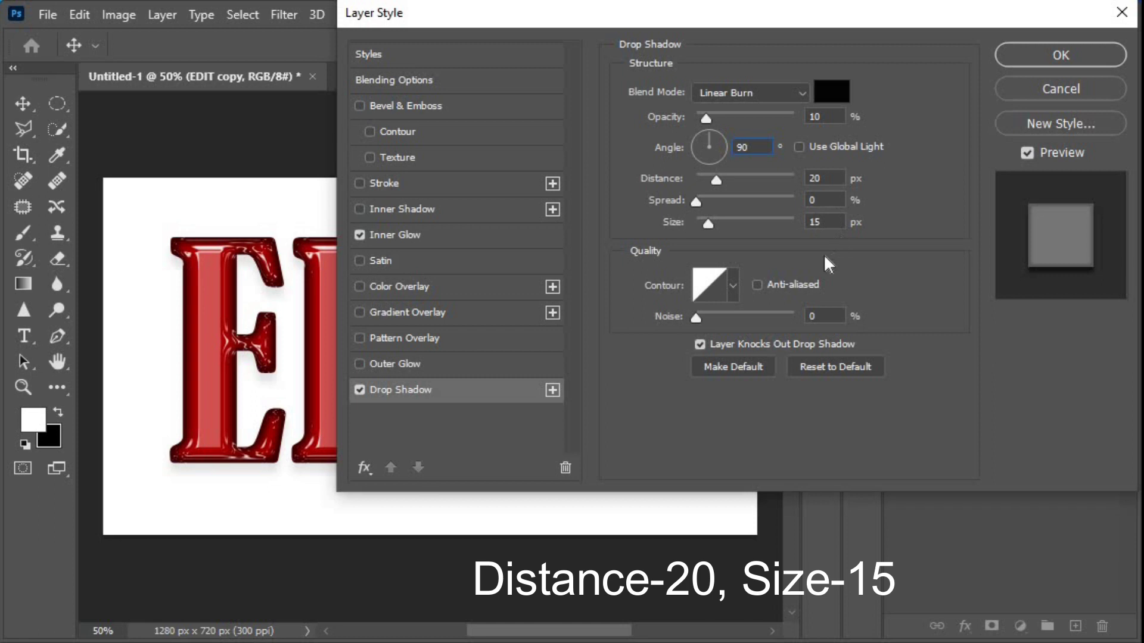
{"action": "left_click", "coordinate": [1057, 55]}
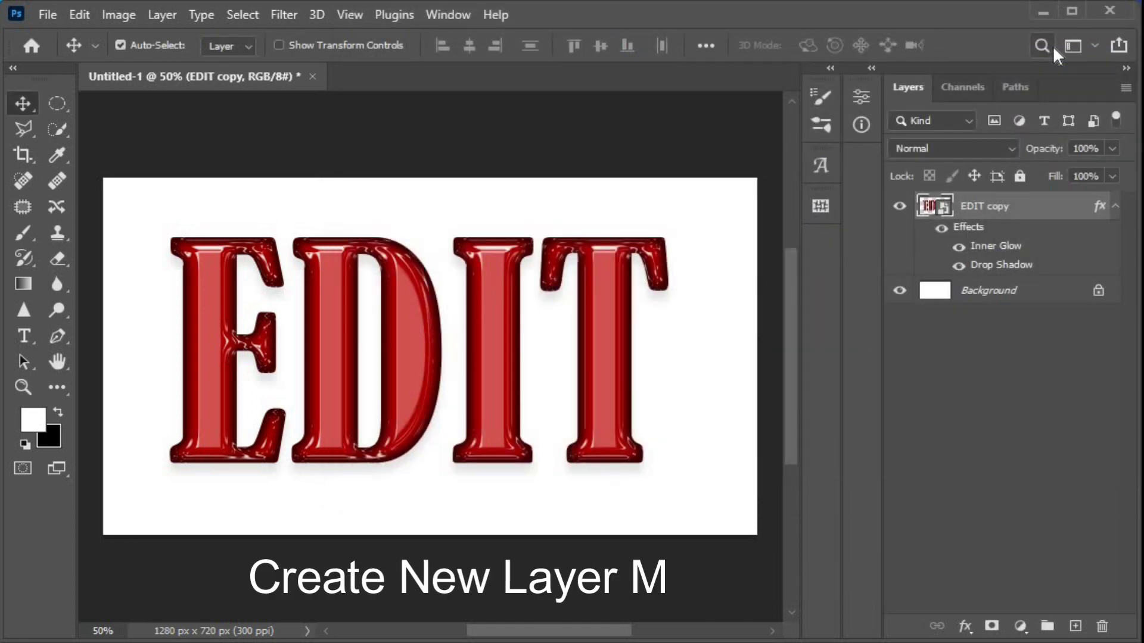
- Create a new layer below the EDIT smart object and fill it with a green-to-yellow radial gradient from the canvas center to the lower edge
{"action": "left_click", "coordinate": [1075, 626]}
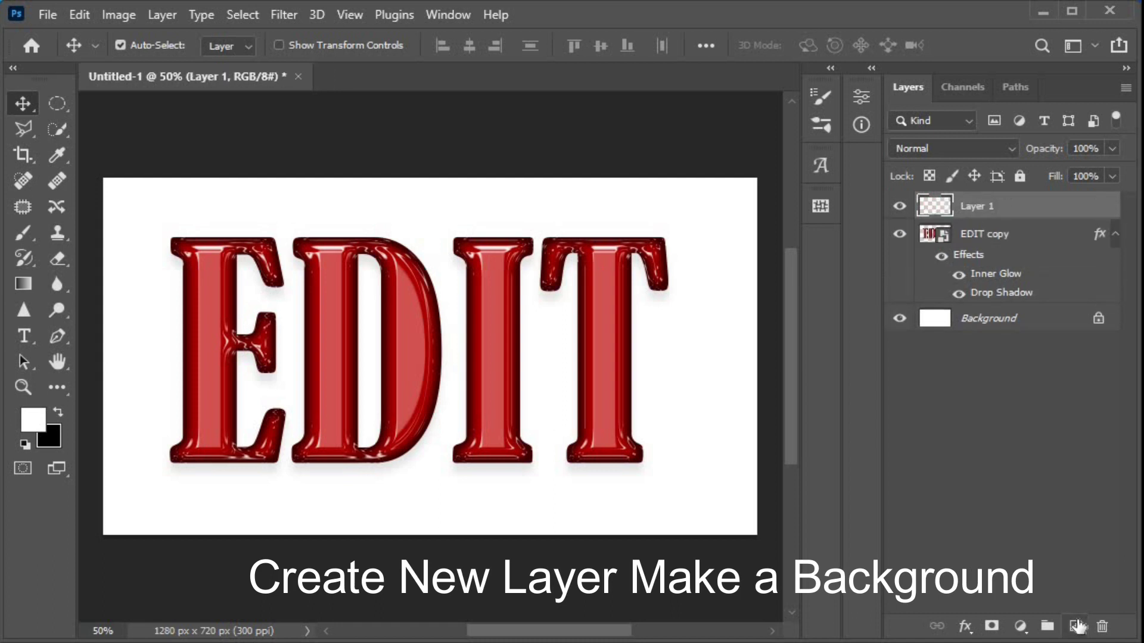
{"action": "left_click_drag", "start_coordinate": [1008, 205], "coordinate": [1024, 304]}
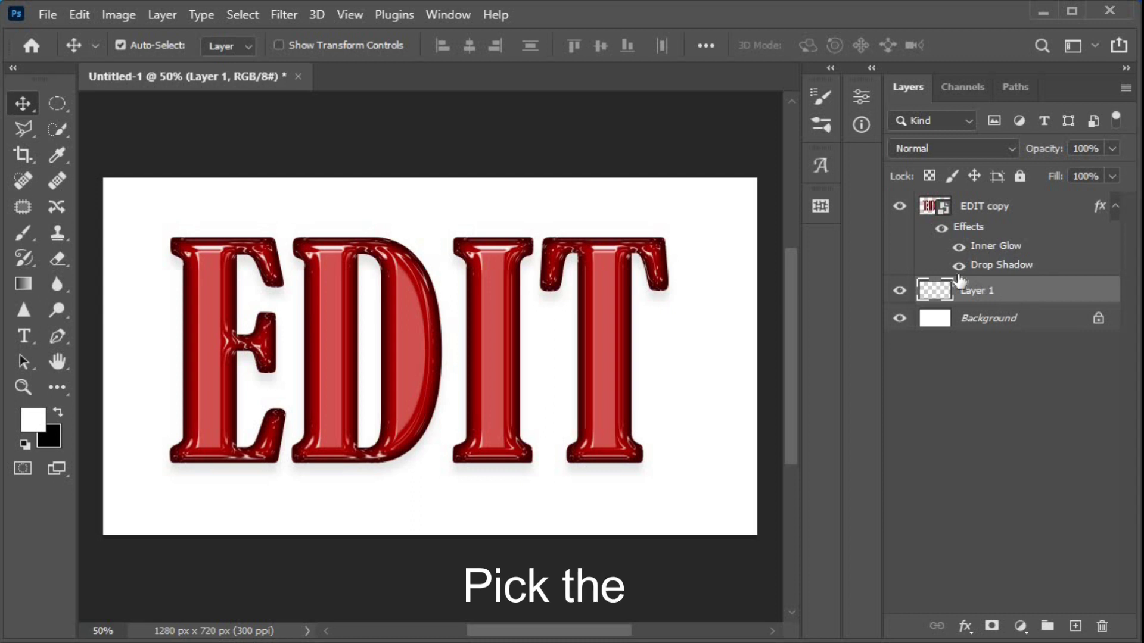
{"action": "left_click", "coordinate": [22, 284]}
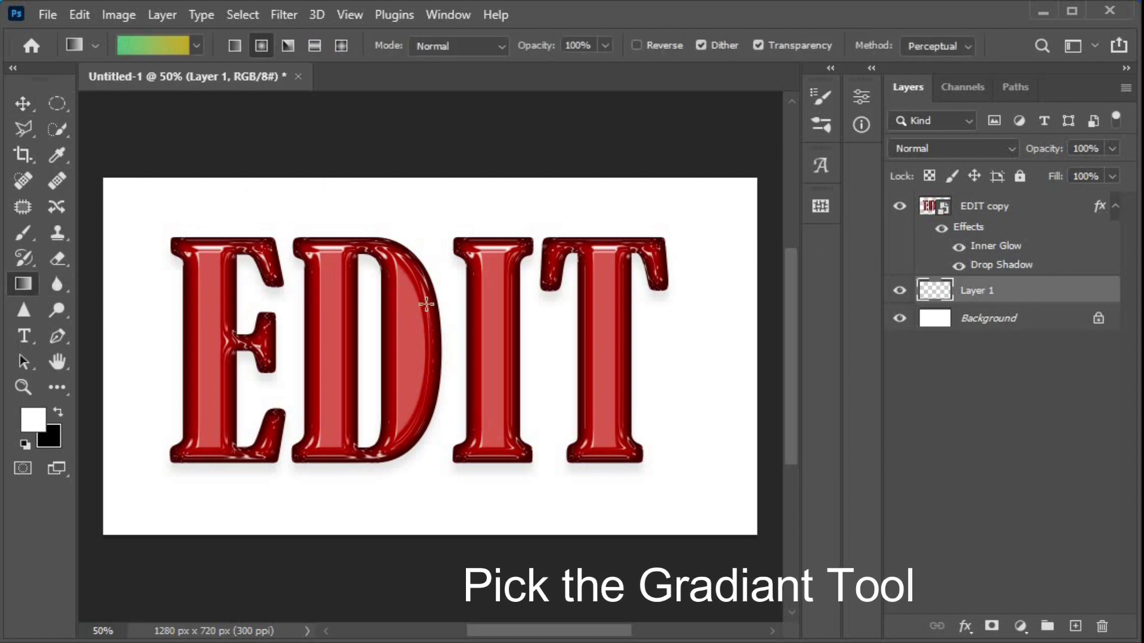
{"action": "left_click_drag", "start_coordinate": [454, 325], "coordinate": [452, 539]}
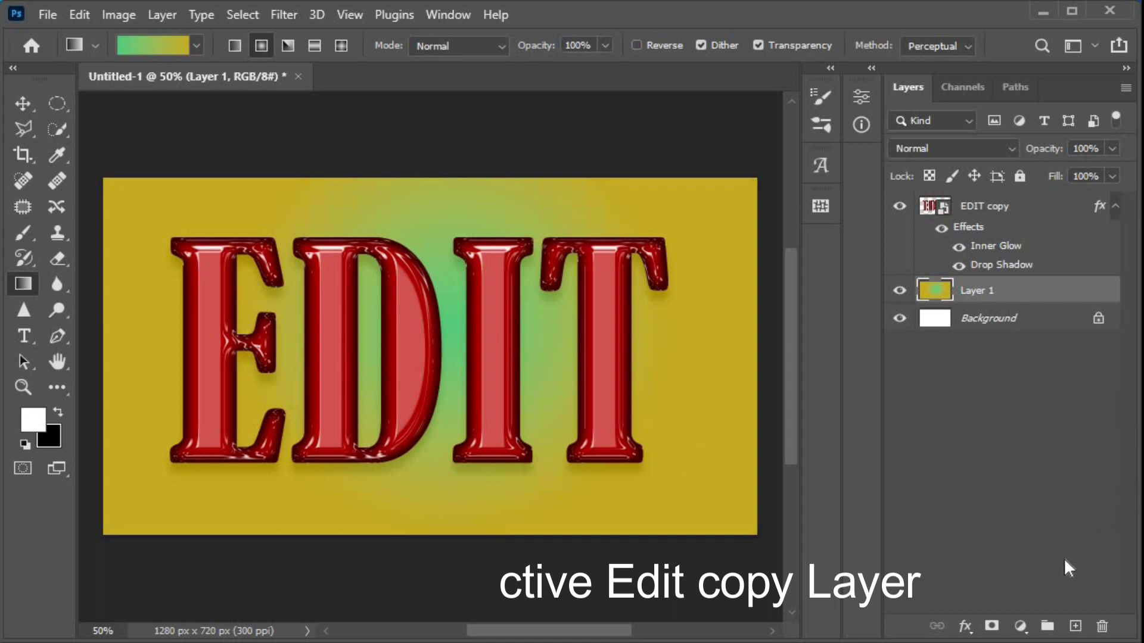
- Add a Hue/Saturation adjustment clipped to the EDIT copy layer and set its hue to +180
{"action": "left_click", "coordinate": [1021, 626]}
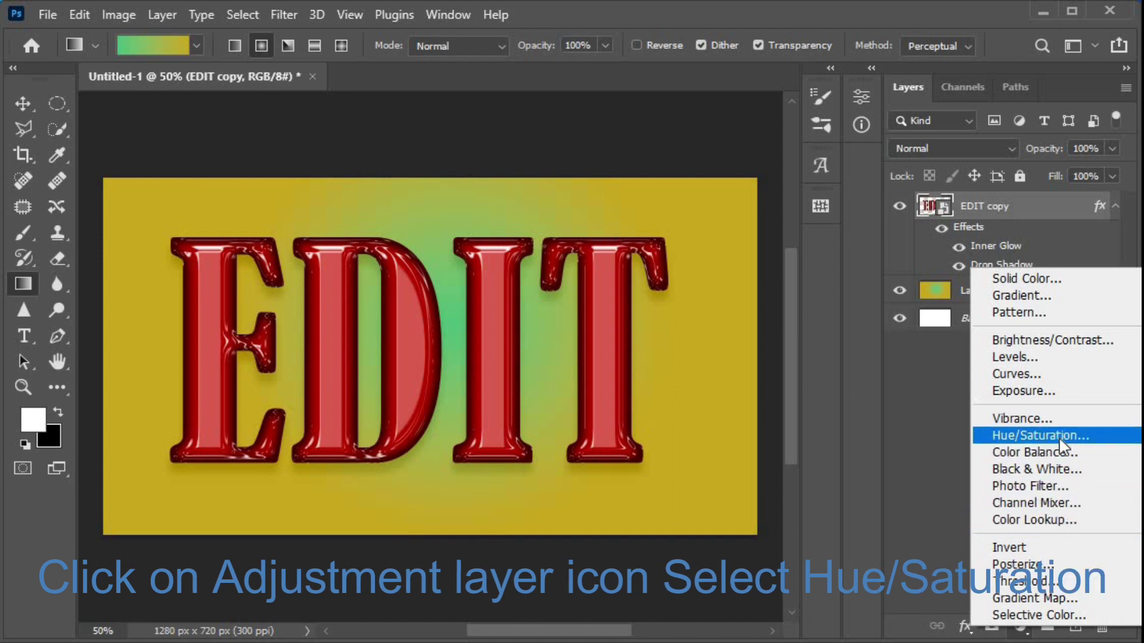
{"action": "left_click", "coordinate": [1052, 435]}
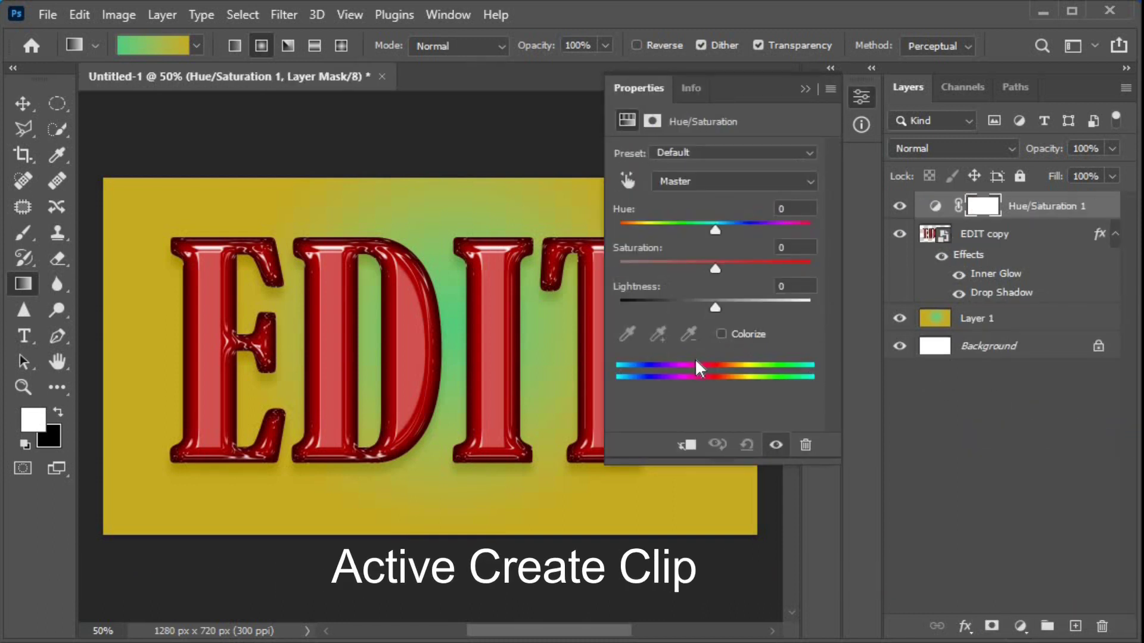
{"action": "left_click", "coordinate": [686, 446]}
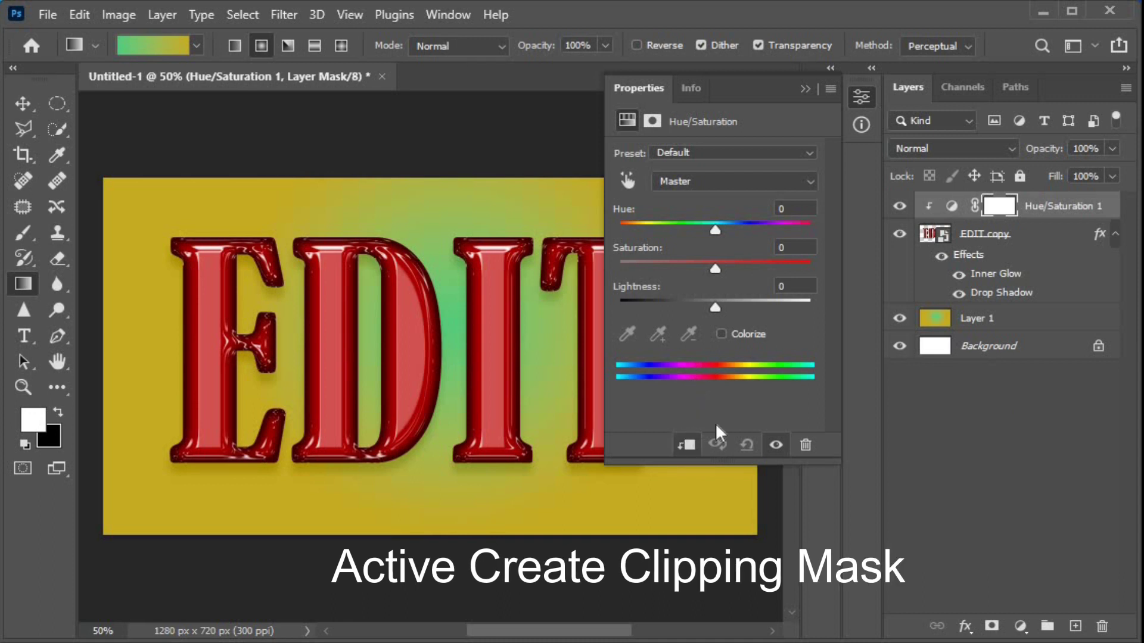
{"action": "left_click_drag", "start_coordinate": [715, 230], "coordinate": [815, 238]}
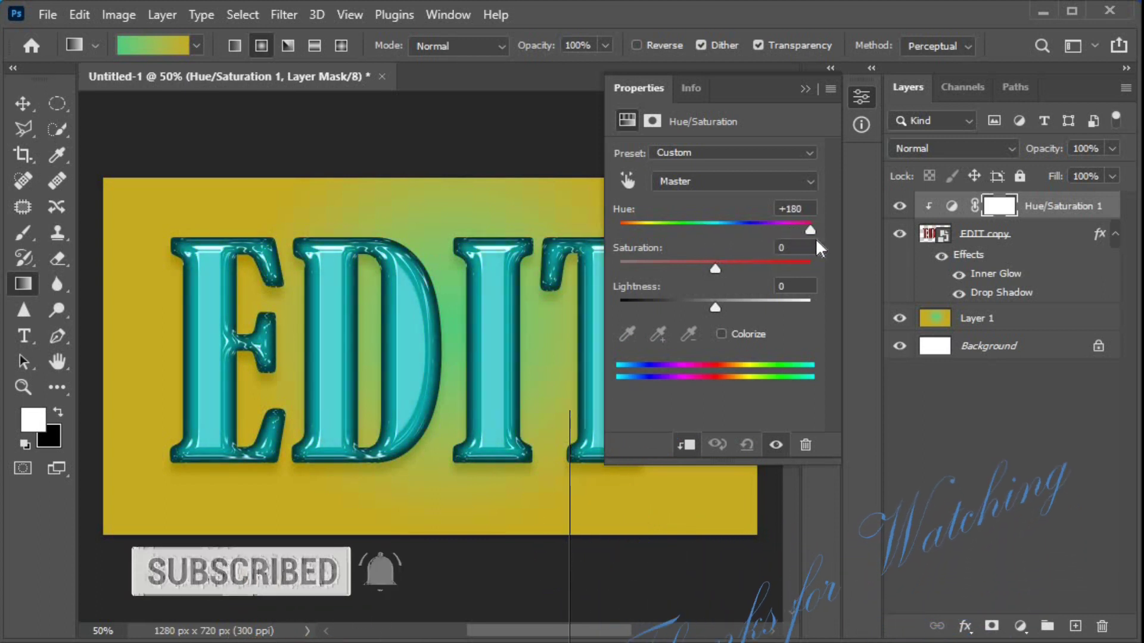